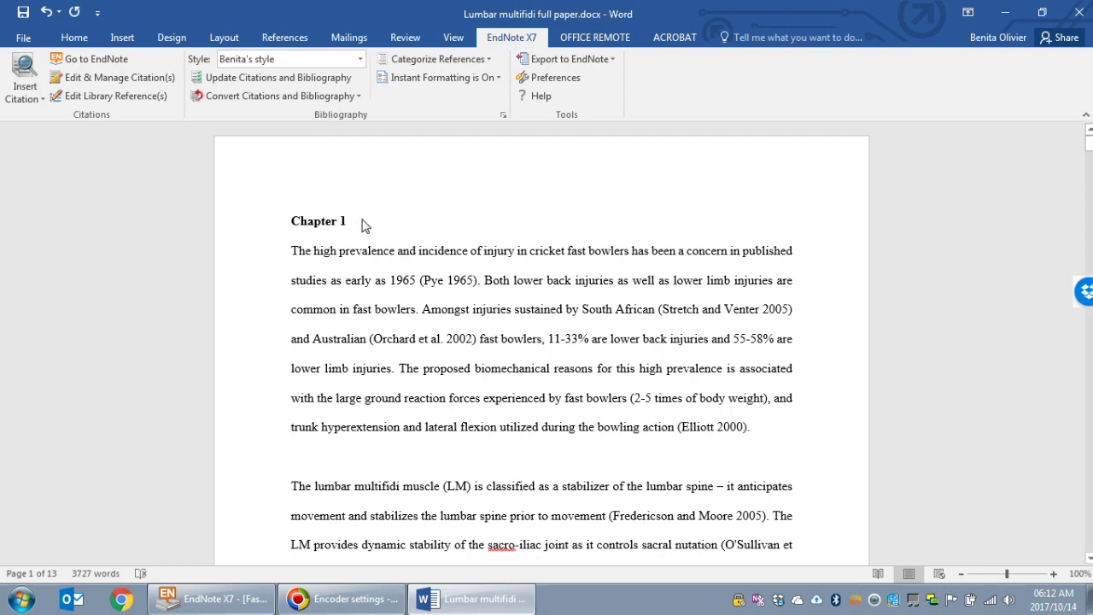
- Look through the paper's chapters, checking the in-text citations and the single reference list at the end of the document
{"action": "scroll", "coordinate": [478, 273], "scroll_direction": "down", "scroll_amount": 5}
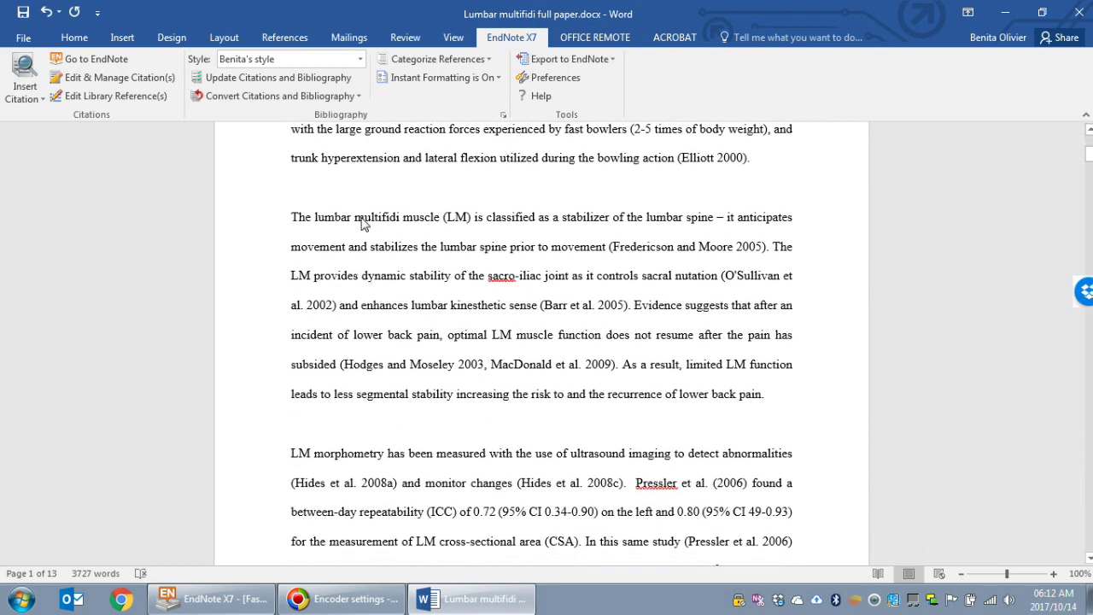
{"action": "left_click", "coordinate": [565, 328]}
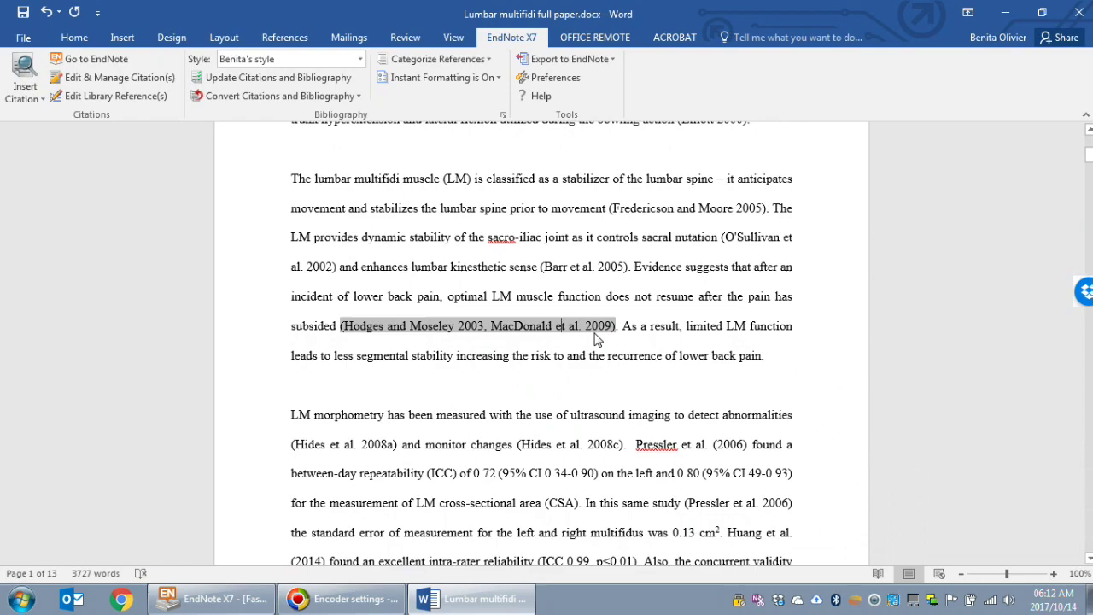
{"action": "scroll", "coordinate": [598, 337], "scroll_direction": "down", "scroll_amount": 8}
{"action": "scroll", "coordinate": [564, 324], "scroll_direction": "down", "scroll_amount": 1}
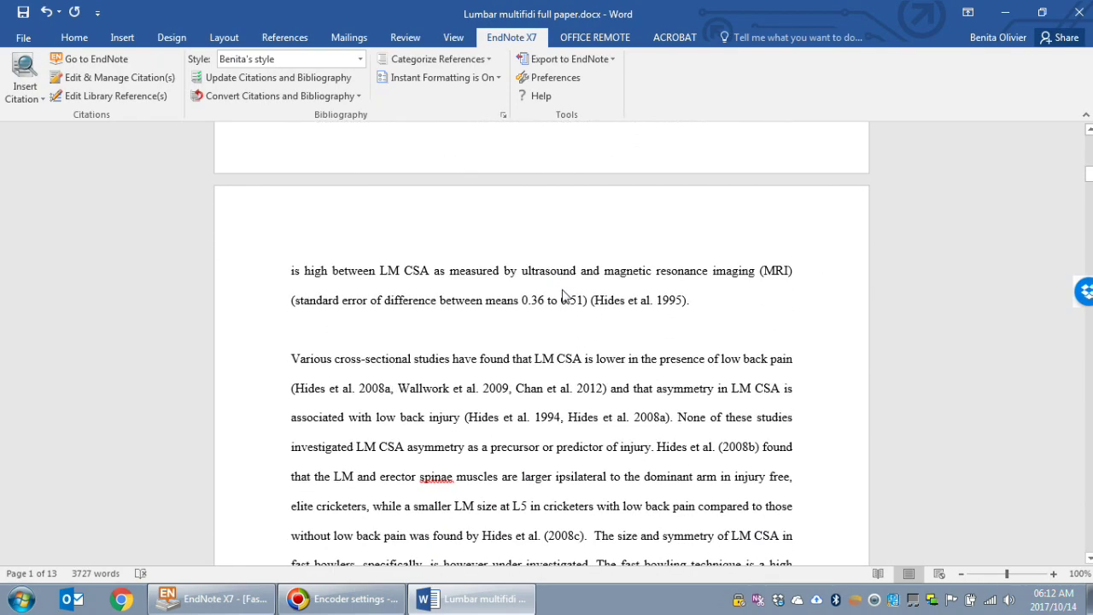
{"action": "left_click", "coordinate": [600, 307]}
{"action": "scroll", "coordinate": [552, 373], "scroll_direction": "down", "scroll_amount": 10}
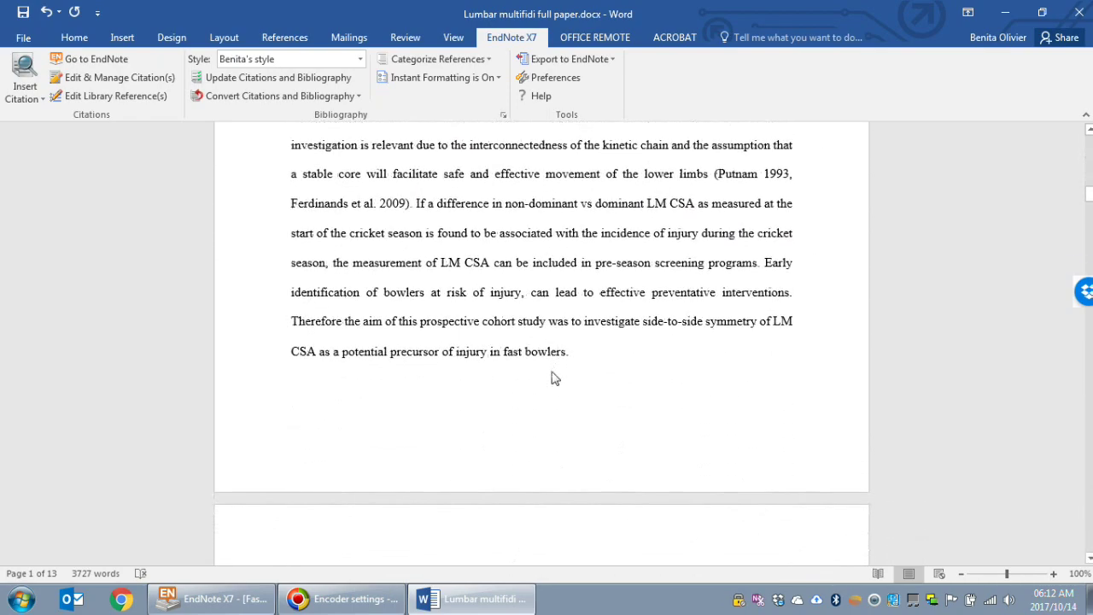
{"action": "scroll", "coordinate": [470, 378], "scroll_direction": "down", "scroll_amount": 20}
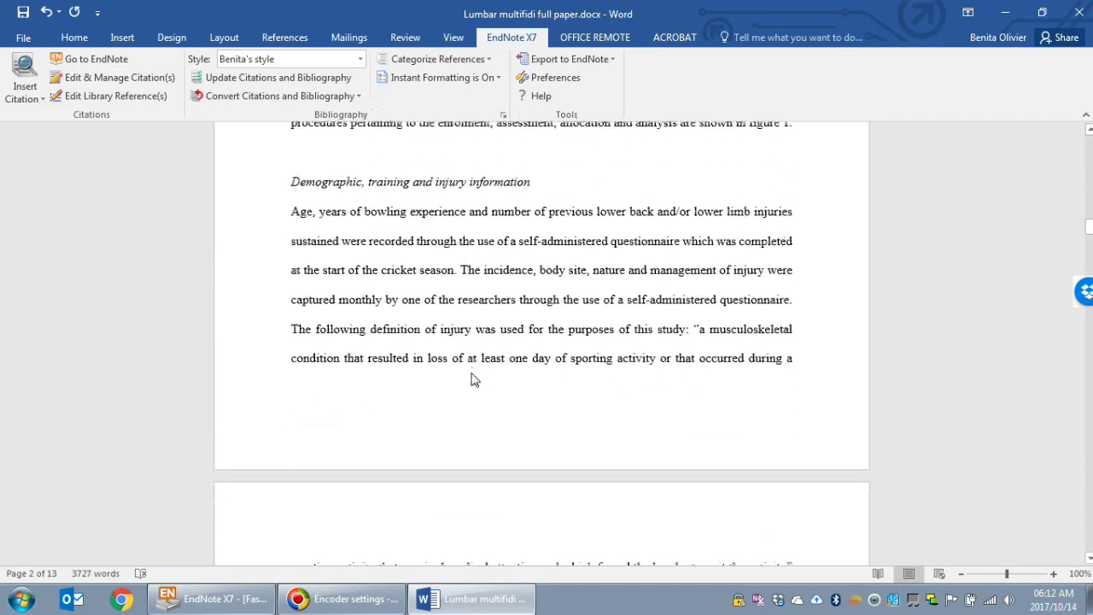
{"action": "scroll", "coordinate": [471, 384], "scroll_direction": "down", "scroll_amount": 20}
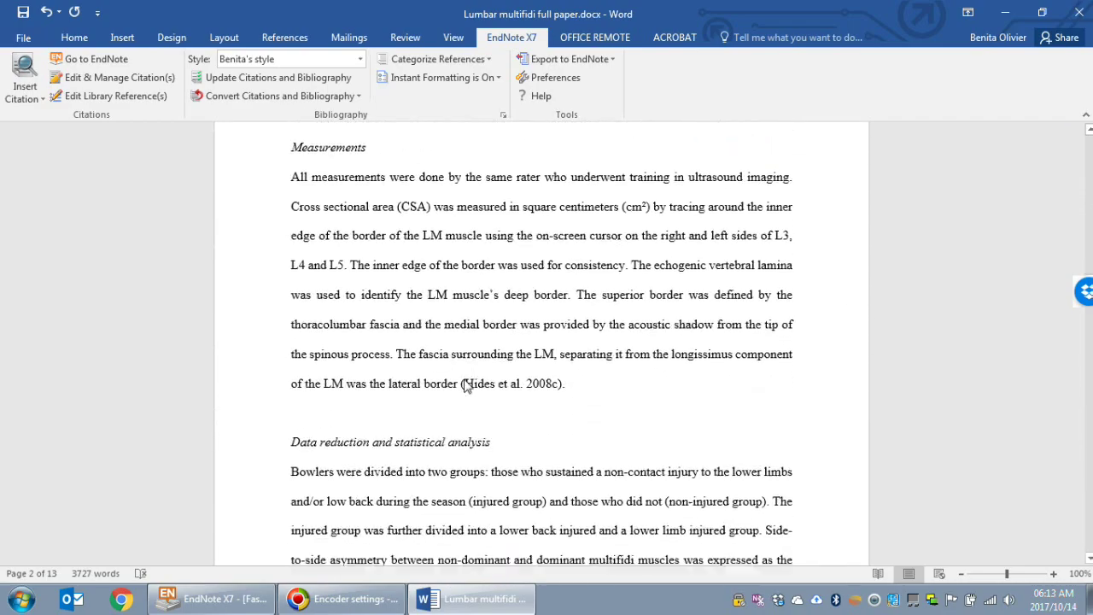
{"action": "scroll", "coordinate": [465, 387], "scroll_direction": "down", "scroll_amount": 15}
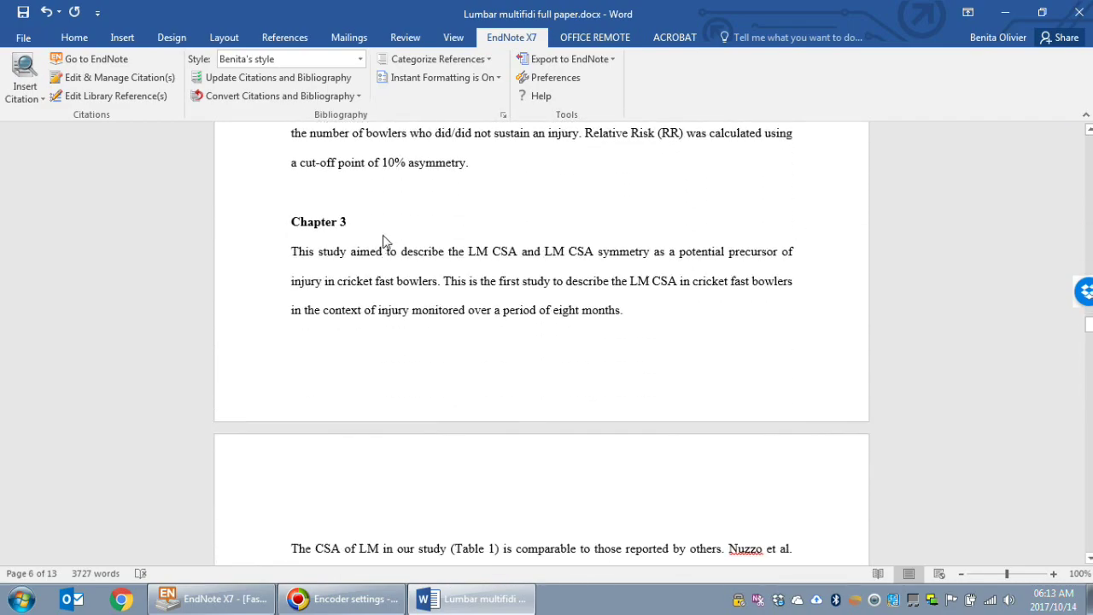
{"action": "scroll", "coordinate": [508, 342], "scroll_direction": "down", "scroll_amount": 20}
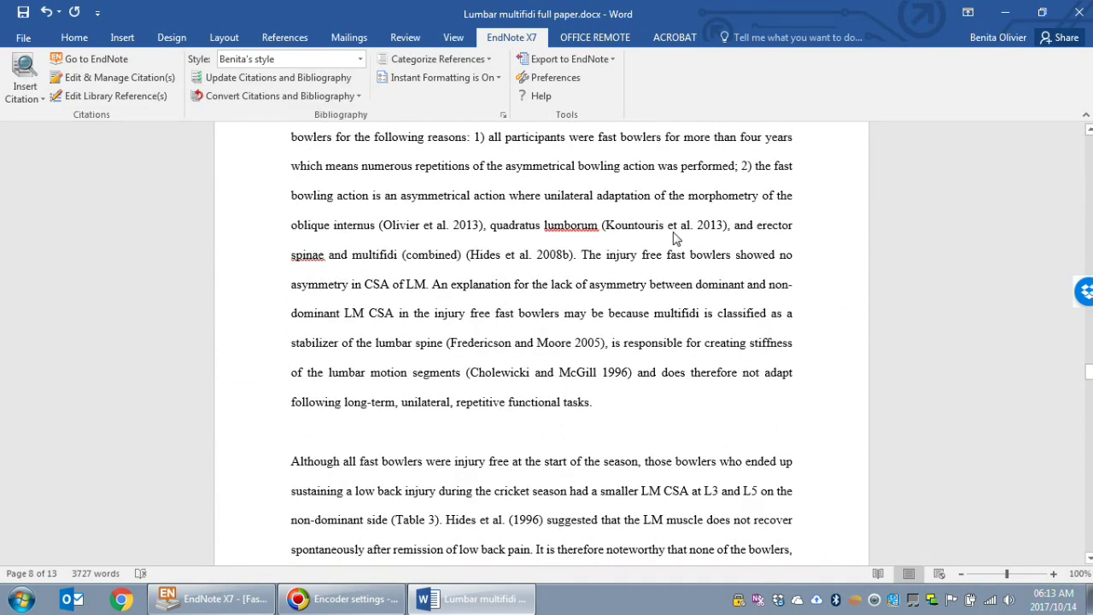
{"action": "left_click", "coordinate": [678, 241]}
{"action": "scroll", "coordinate": [614, 402], "scroll_direction": "down", "scroll_amount": 5}
{"action": "scroll", "coordinate": [611, 407], "scroll_direction": "down", "scroll_amount": 20}
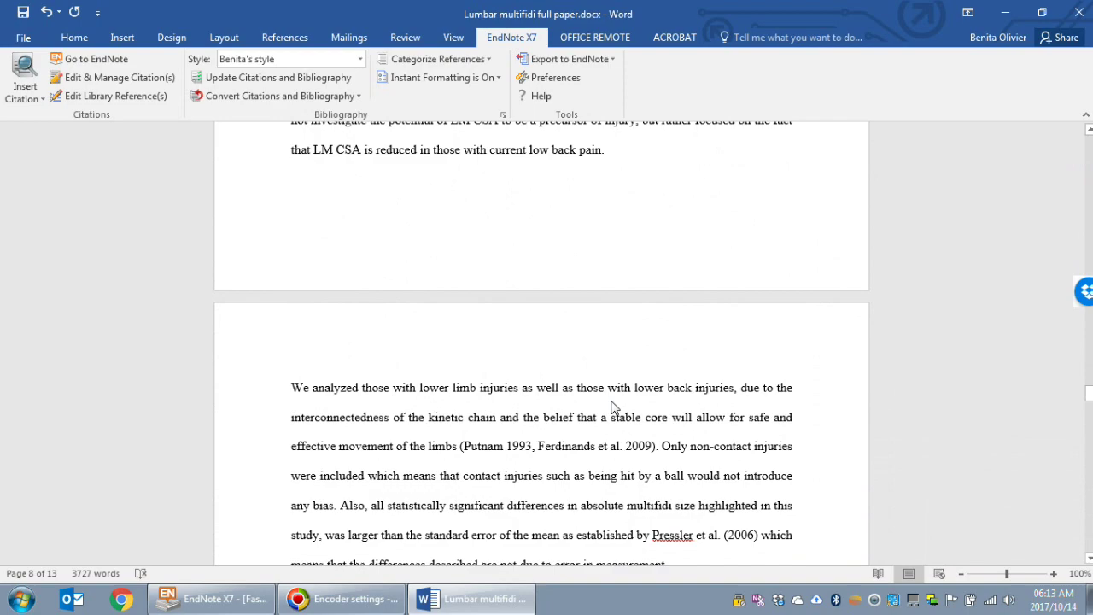
{"action": "scroll", "coordinate": [611, 401], "scroll_direction": "down", "scroll_amount": 5}
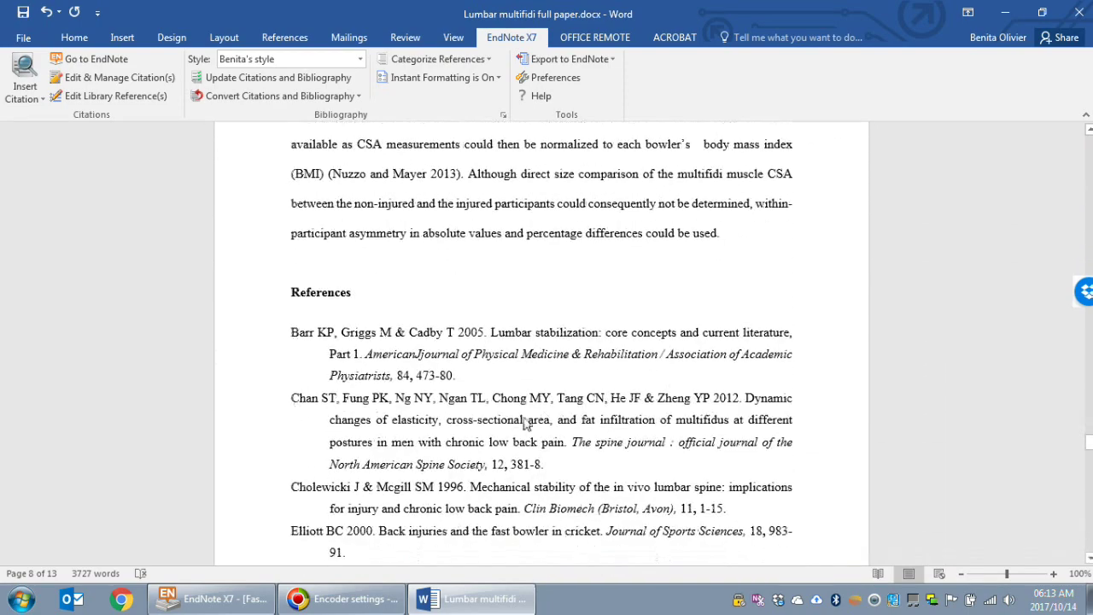
{"action": "left_click", "coordinate": [518, 417]}
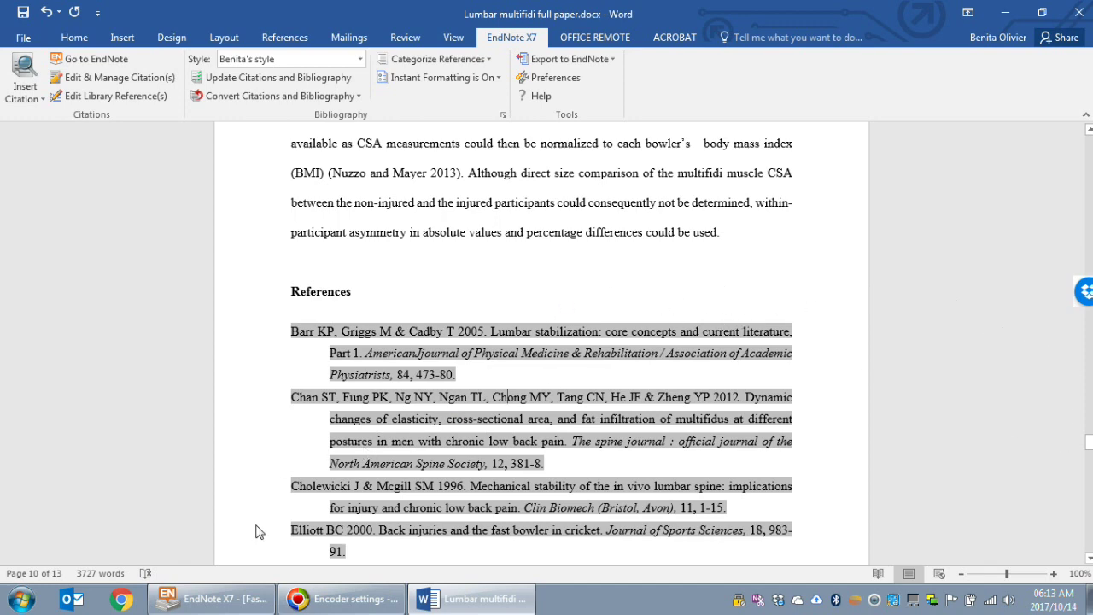
- Switch to EndNote, open the current output style for editing and set its sections to create a bibliography for each section
{"action": "left_click", "coordinate": [241, 605]}
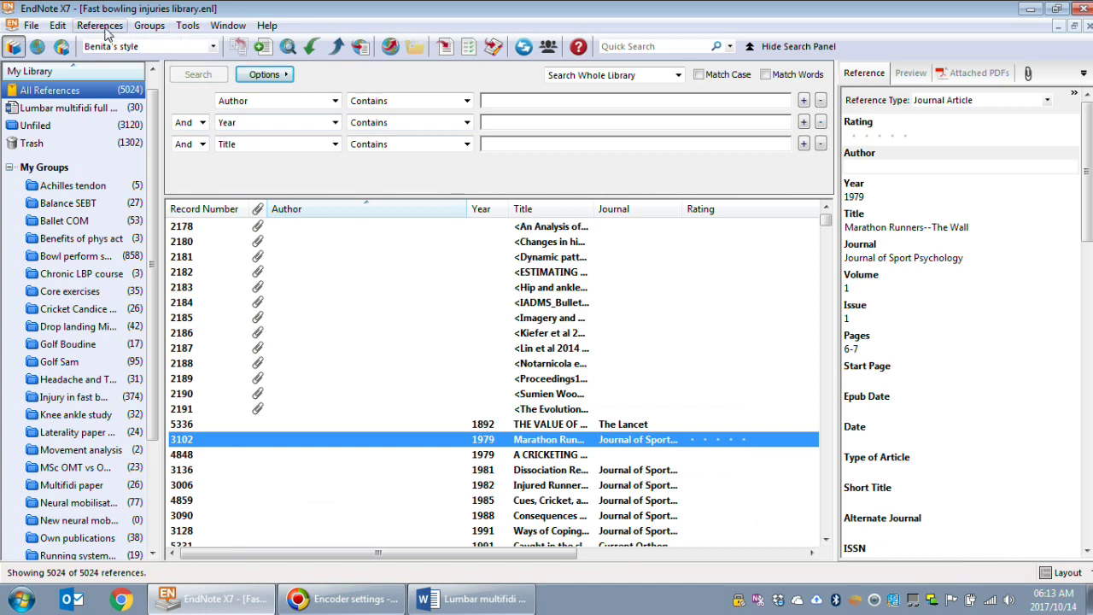
{"action": "left_click", "coordinate": [58, 27]}
{"action": "mouse_move", "coordinate": [85, 280]}
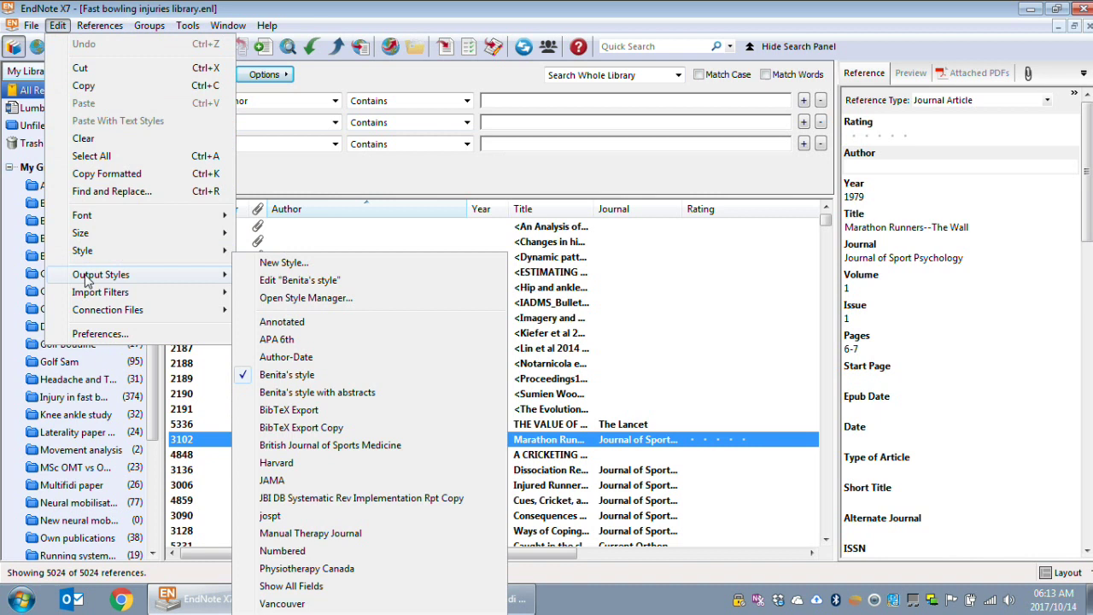
{"action": "left_click", "coordinate": [300, 281]}
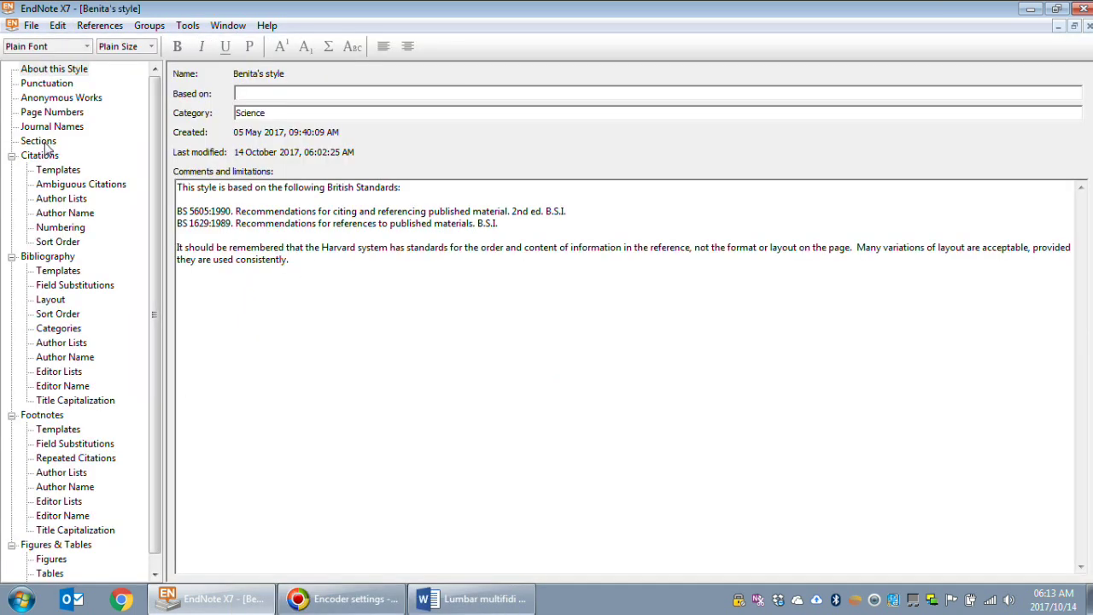
{"action": "left_click", "coordinate": [39, 141]}
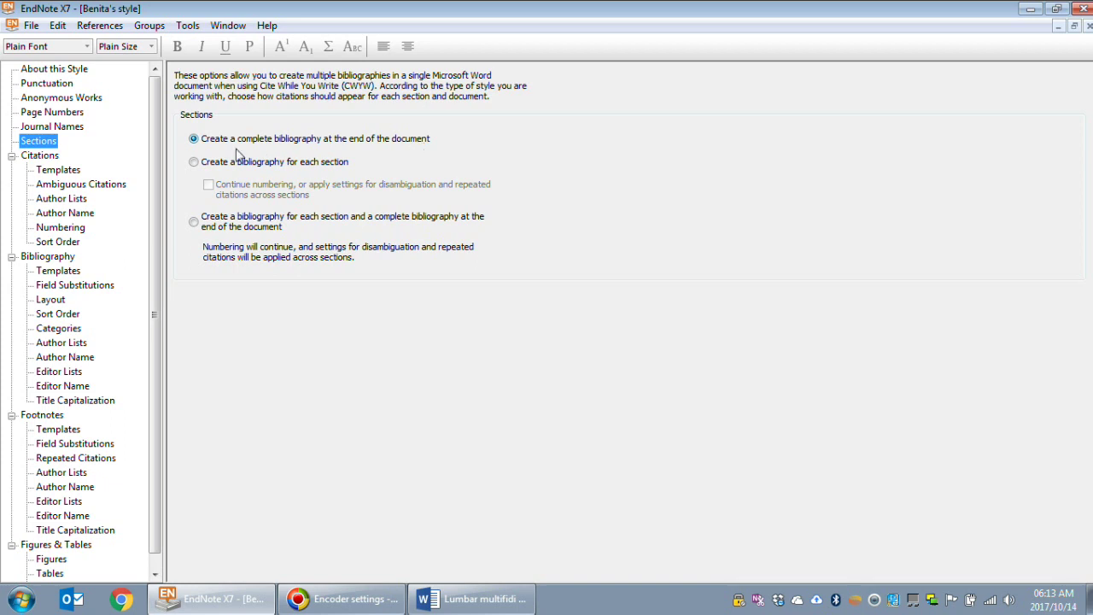
{"action": "left_click", "coordinate": [194, 165]}
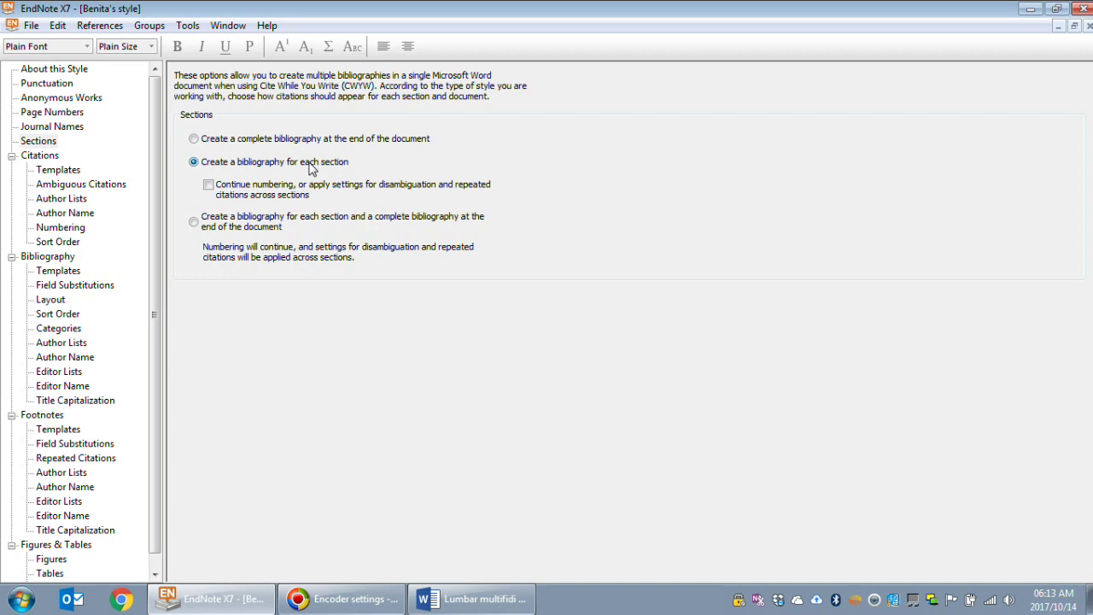
- Save the edited output style as a separate copy under the suggested name
{"action": "left_click", "coordinate": [31, 26]}
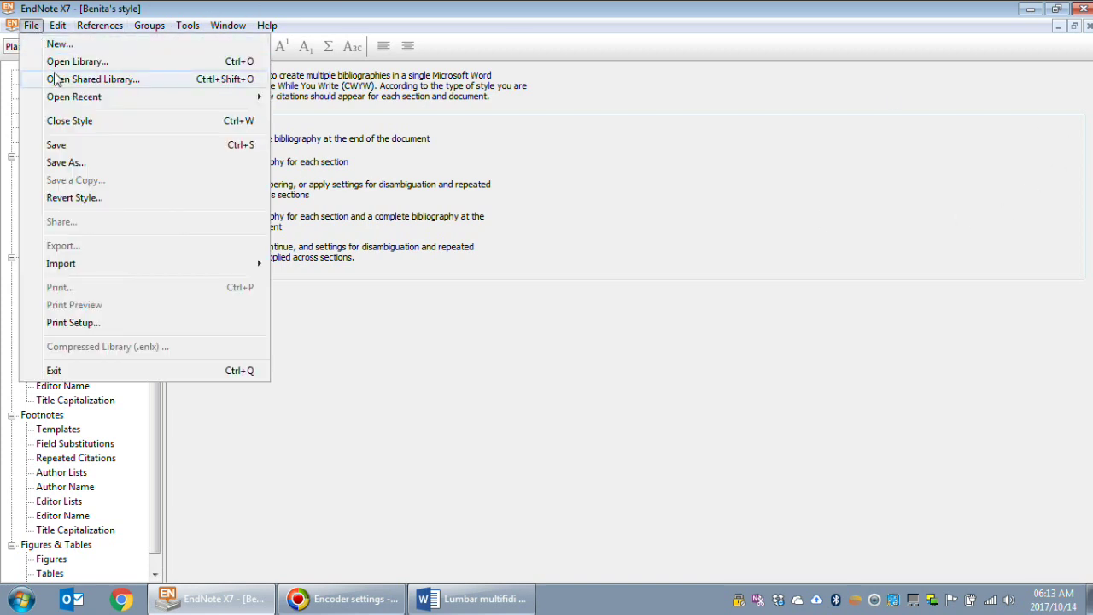
{"action": "left_click", "coordinate": [59, 163]}
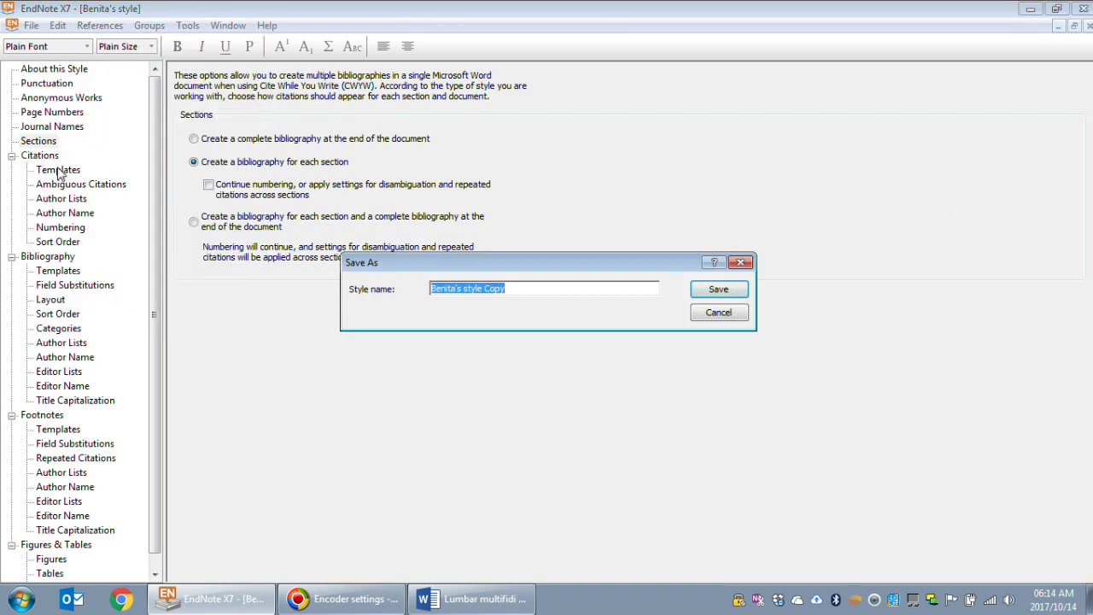
{"action": "left_click", "coordinate": [523, 296]}
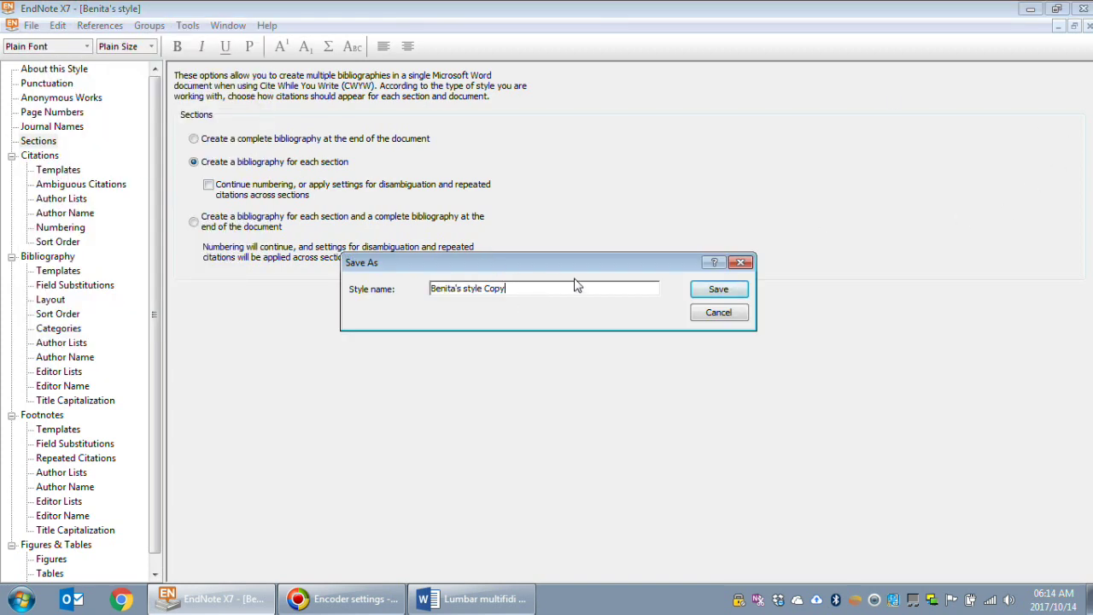
{"action": "left_click", "coordinate": [717, 290]}
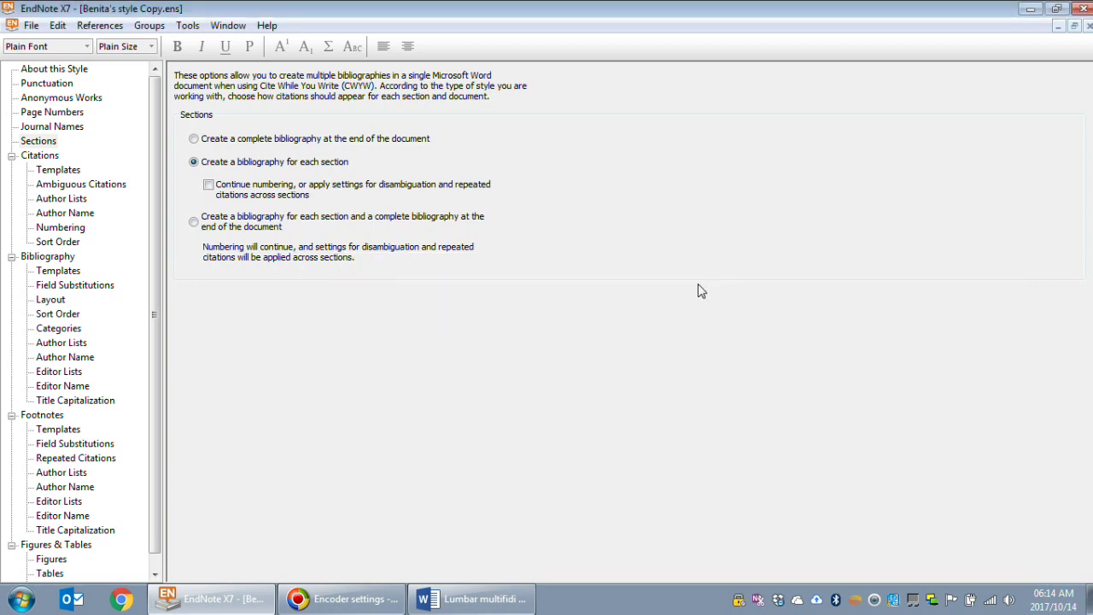
- Switch to the Word paper and add a "References" line after the last paragraph of Chapter 1, with blank lines below it
{"action": "left_click", "coordinate": [472, 598]}
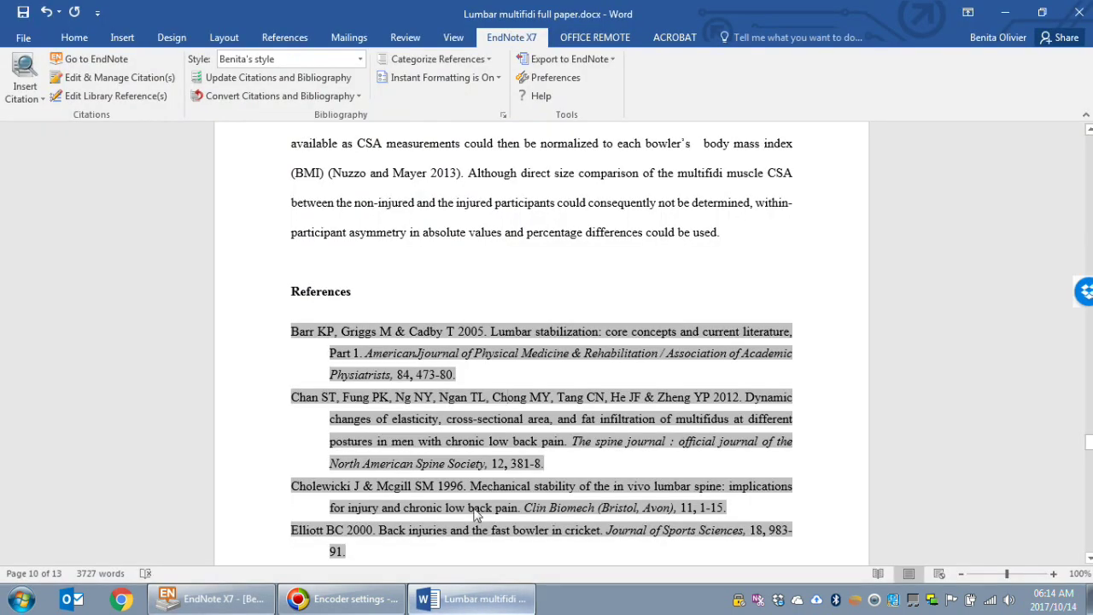
{"action": "left_click", "coordinate": [354, 291]}
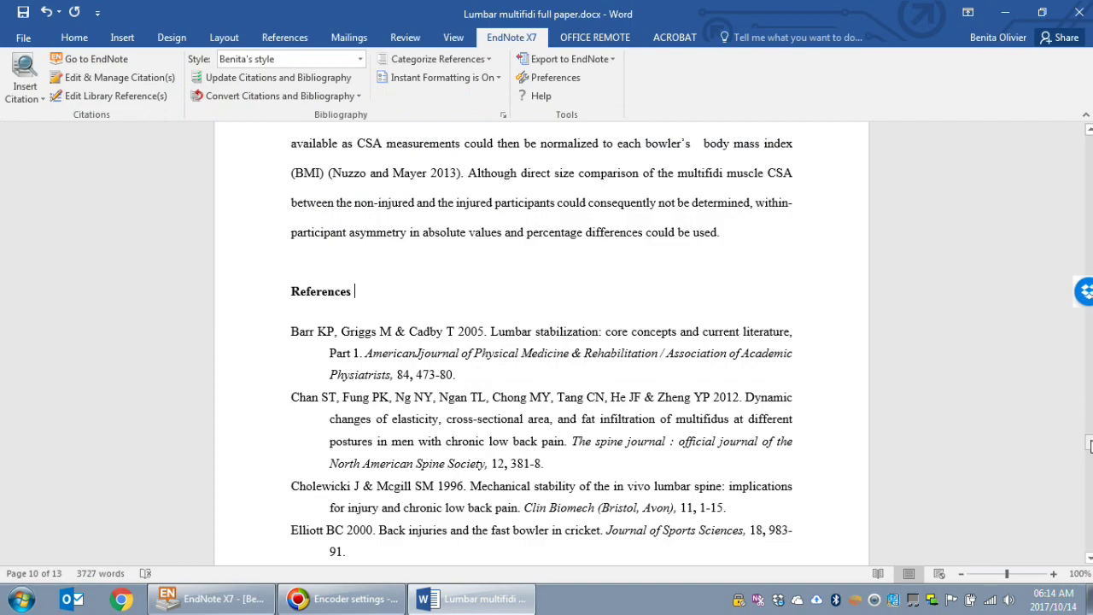
{"action": "left_click_drag", "start_coordinate": [1090, 444], "coordinate": [1088, 136]}
{"action": "scroll", "coordinate": [665, 279], "scroll_direction": "down", "scroll_amount": 5}
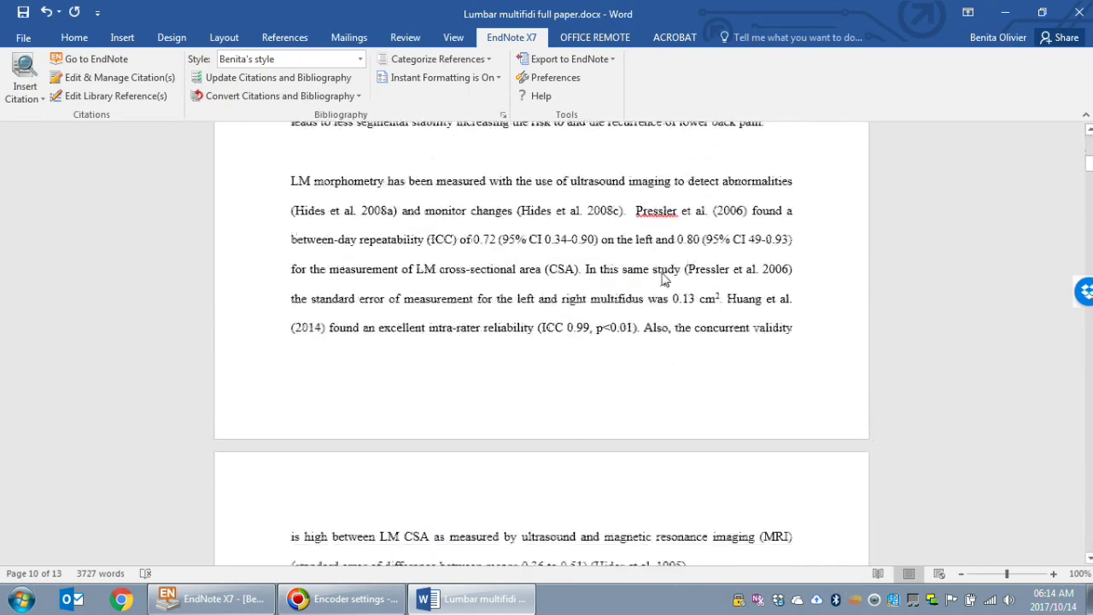
{"action": "scroll", "coordinate": [586, 293], "scroll_direction": "down", "scroll_amount": 10}
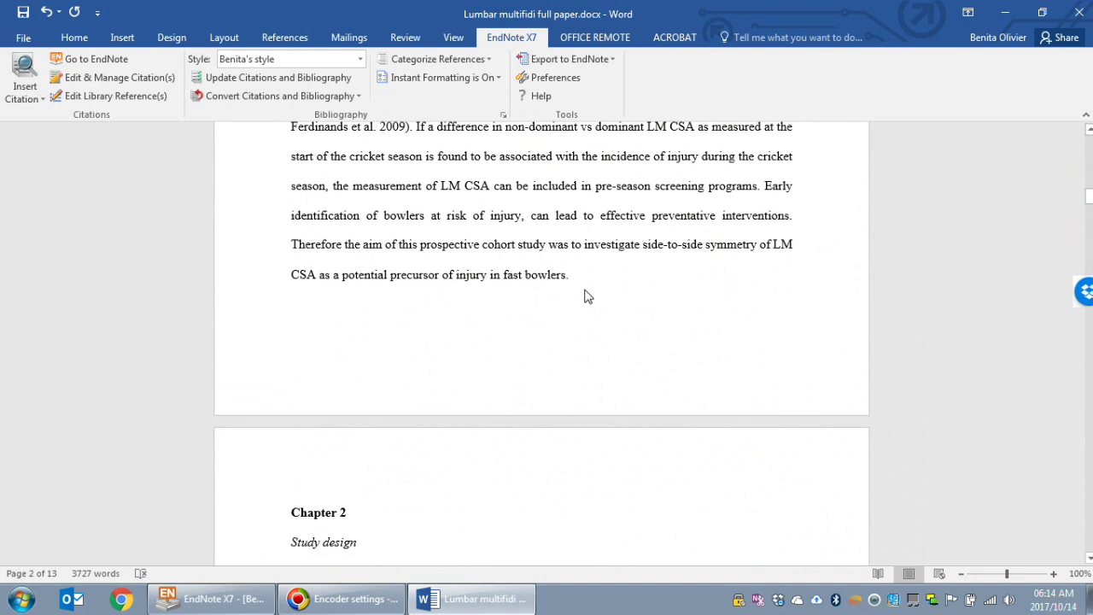
{"action": "left_click", "coordinate": [567, 314]}
{"action": "key", "text": "Return"}
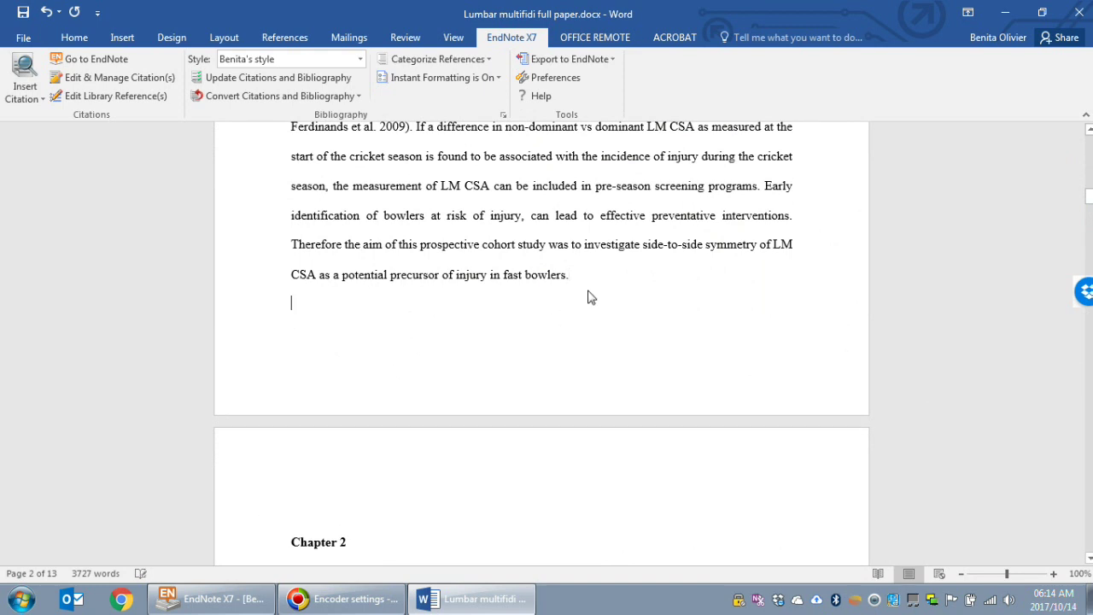
{"action": "key", "text": "Return"}
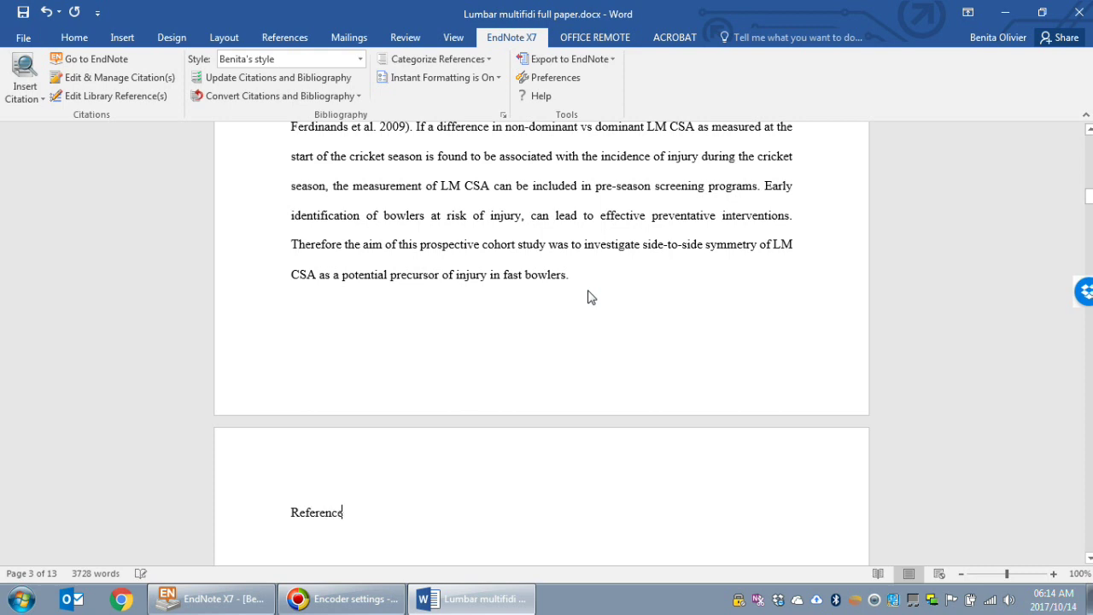
{"action": "type", "text": "References"}
{"action": "key", "text": "Return"}
{"action": "key", "text": "Return"}
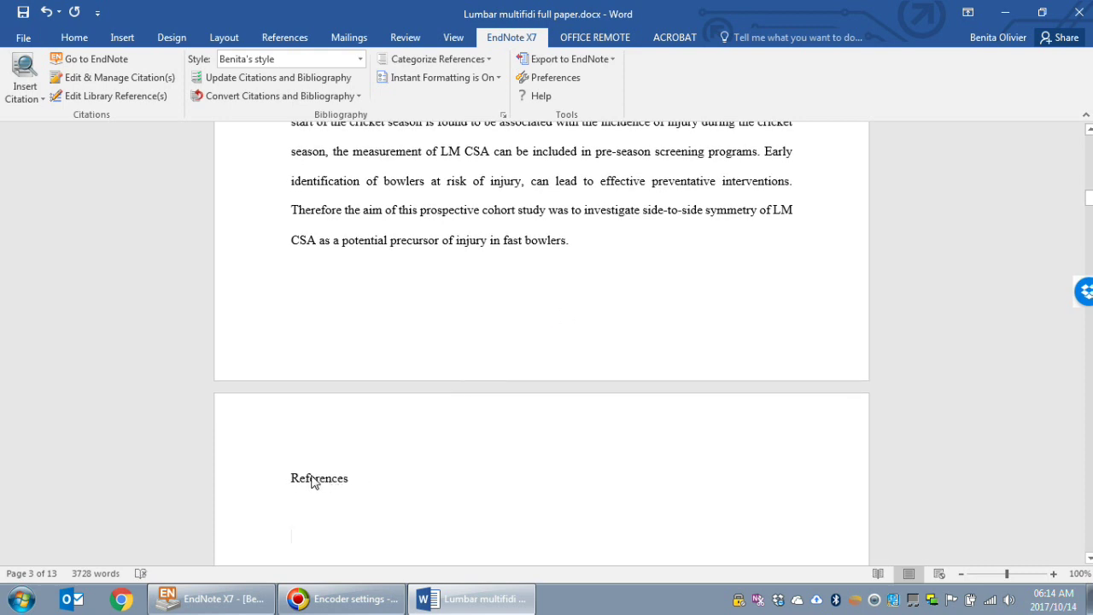
- Make the new "References" heading of Chapter 1 bold and place the cursor on the line below it
{"action": "double_click", "coordinate": [297, 487]}
{"action": "left_click", "coordinate": [77, 37]}
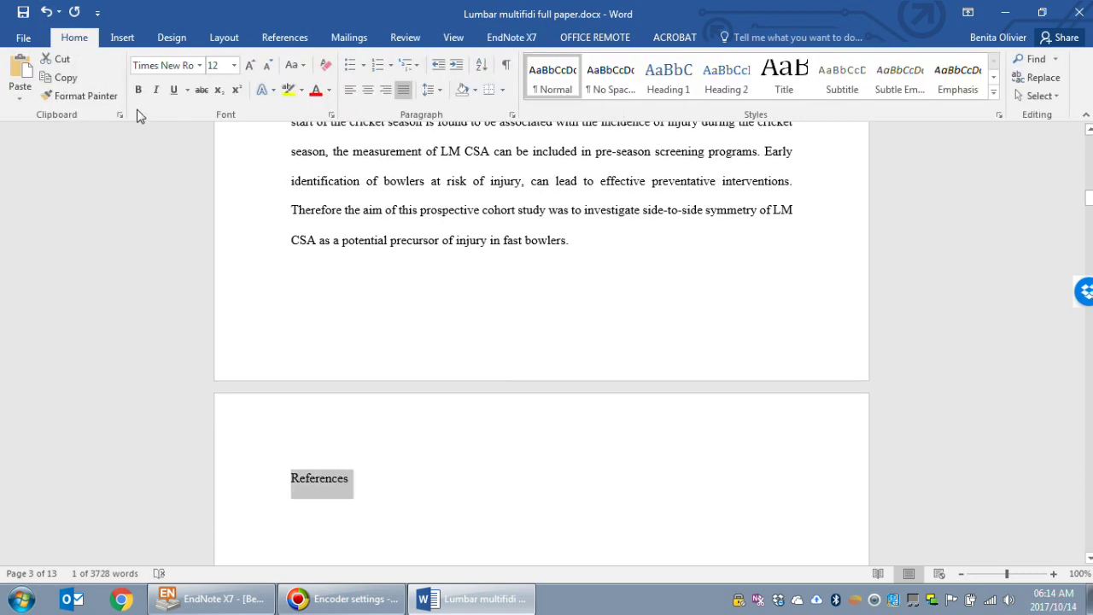
{"action": "left_click", "coordinate": [142, 94]}
{"action": "left_click", "coordinate": [359, 496]}
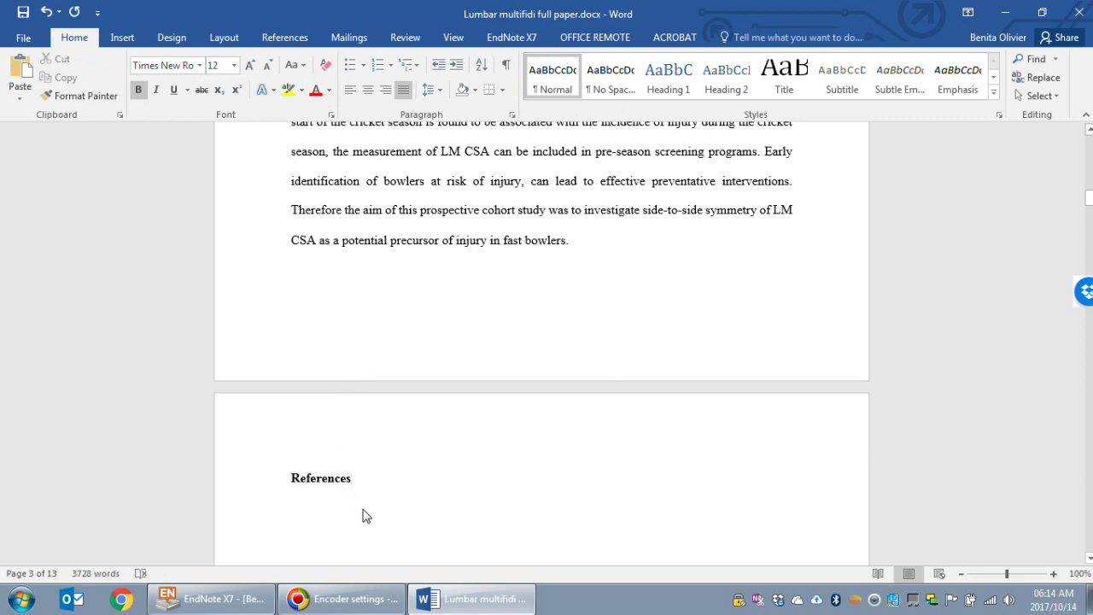
- Insert a section break that starts a new page below the Chapter 1 References heading and remove the blank lines before Chapter 2
{"action": "left_click", "coordinate": [224, 39]}
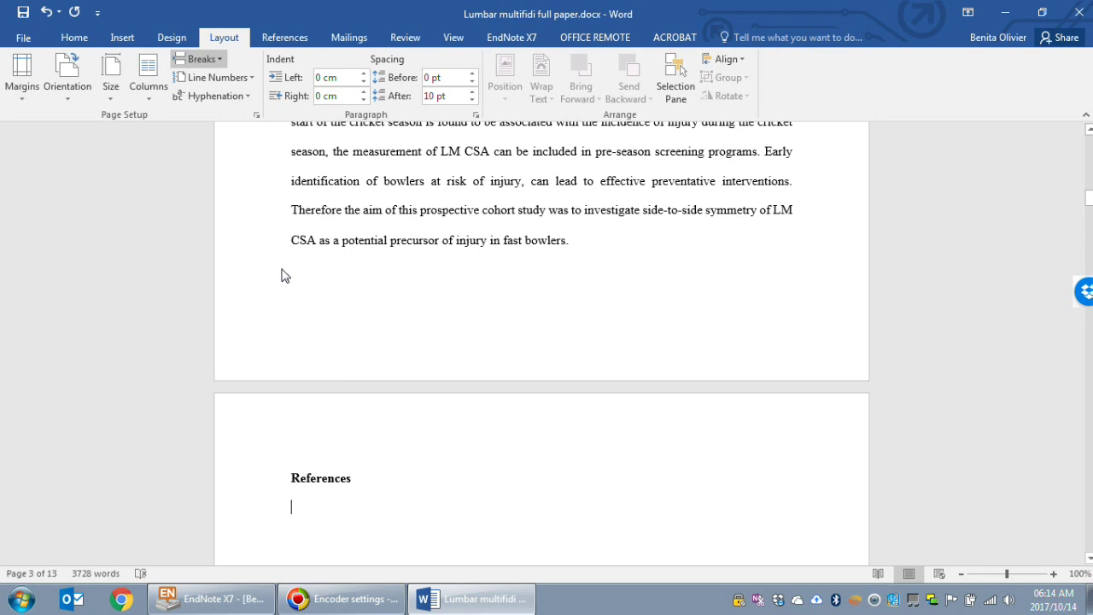
{"action": "scroll", "coordinate": [390, 392], "scroll_direction": "down", "scroll_amount": 3}
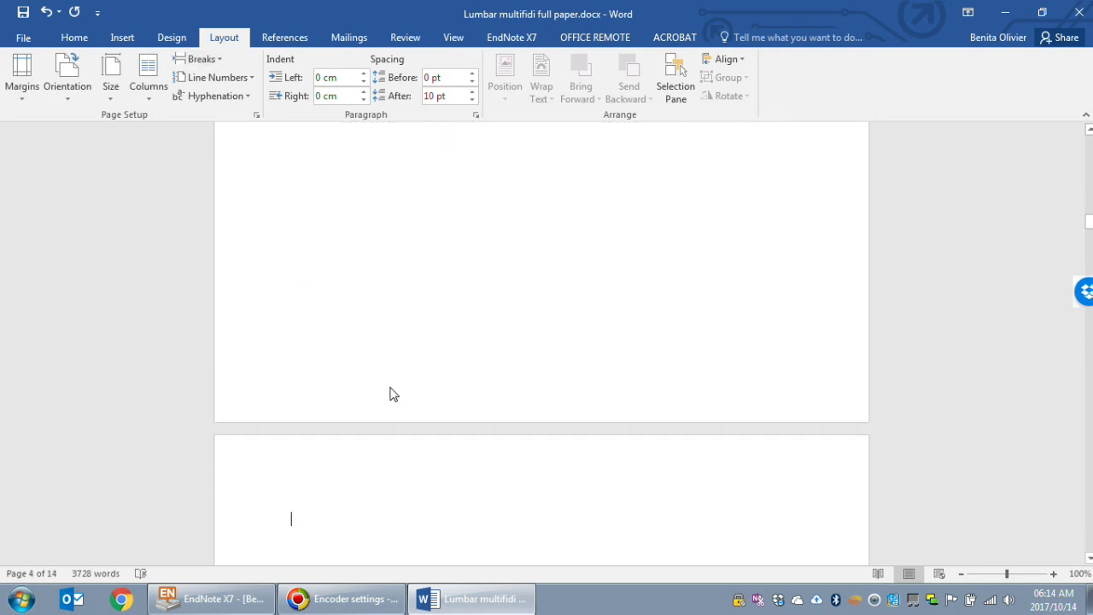
{"action": "key", "text": "Delete"}
{"action": "key", "text": "Delete"}
{"action": "key", "text": "Delete"}
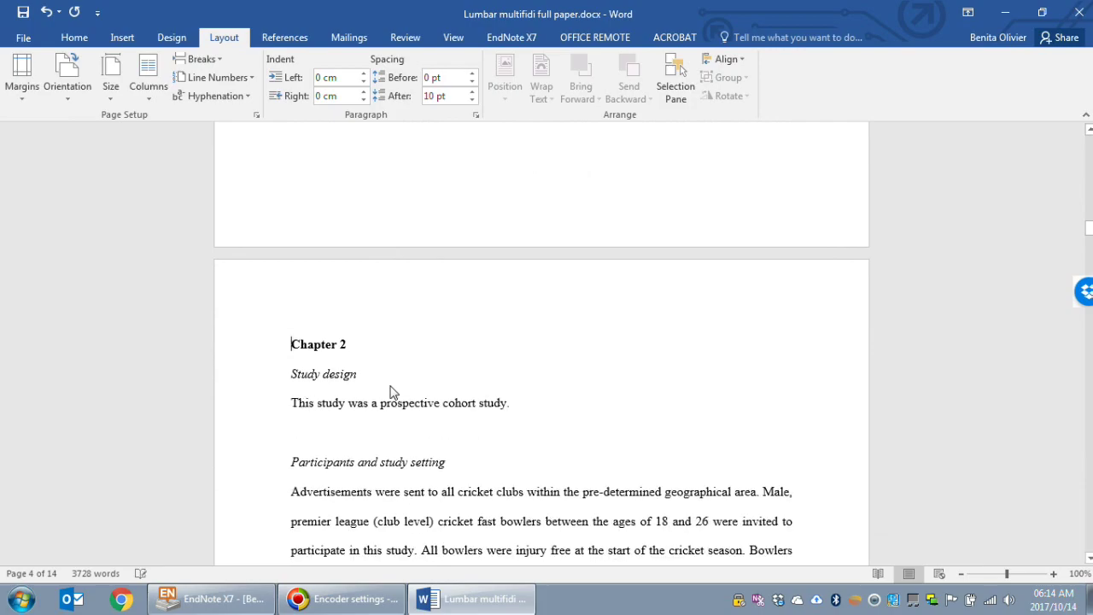
- Add a "References" line after the last paragraph of Chapter 2, with blank lines below it before the Chapter 3 heading
{"action": "scroll", "coordinate": [393, 391], "scroll_direction": "down", "scroll_amount": 15}
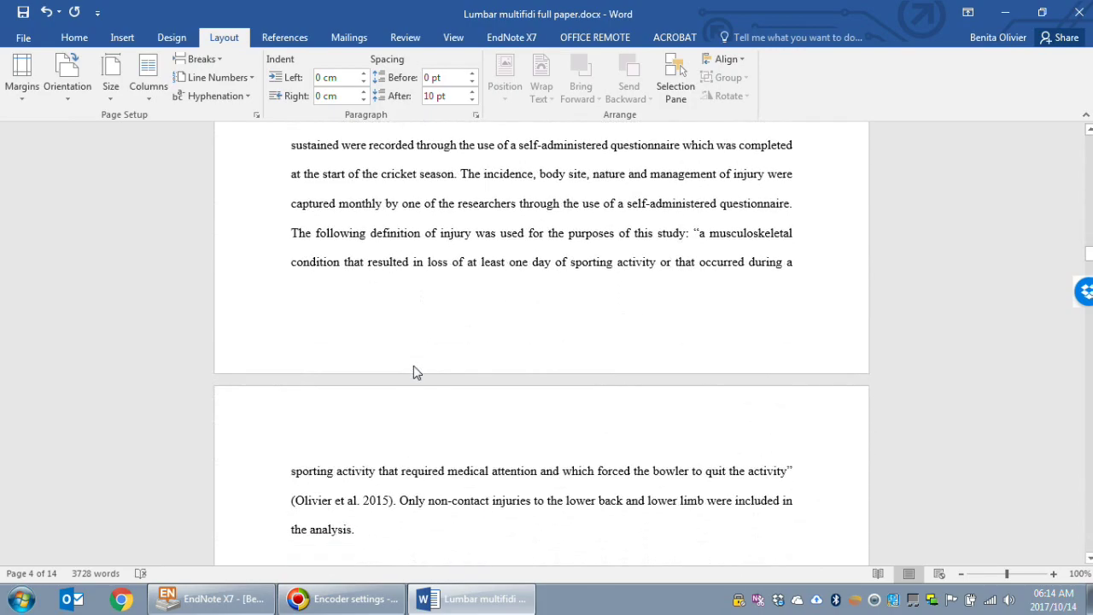
{"action": "scroll", "coordinate": [414, 372], "scroll_direction": "down", "scroll_amount": 15}
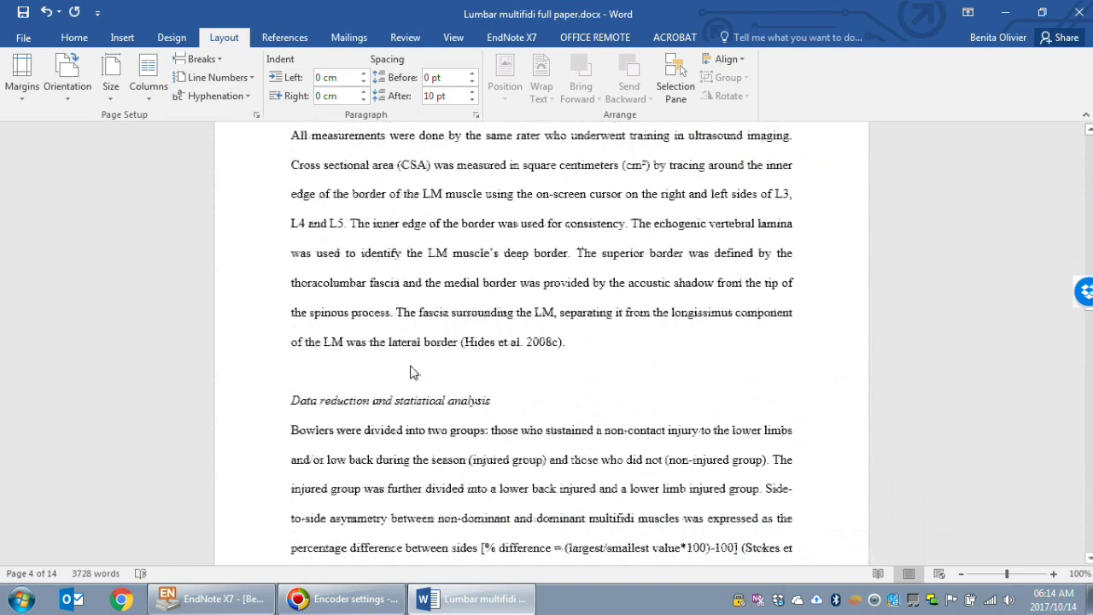
{"action": "scroll", "coordinate": [409, 368], "scroll_direction": "down", "scroll_amount": 15}
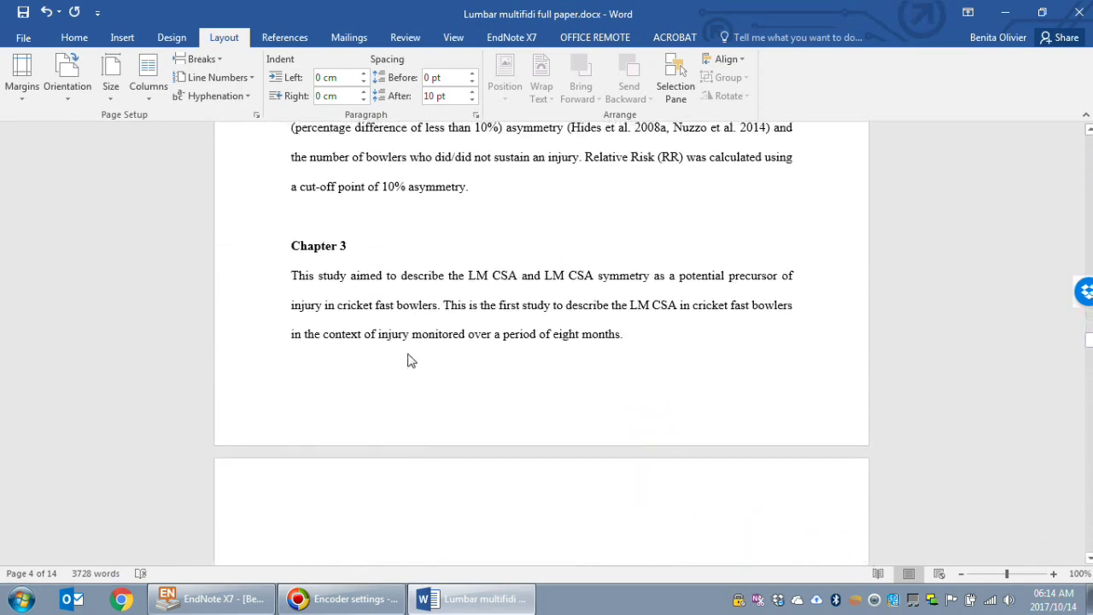
{"action": "key", "text": "Return"}
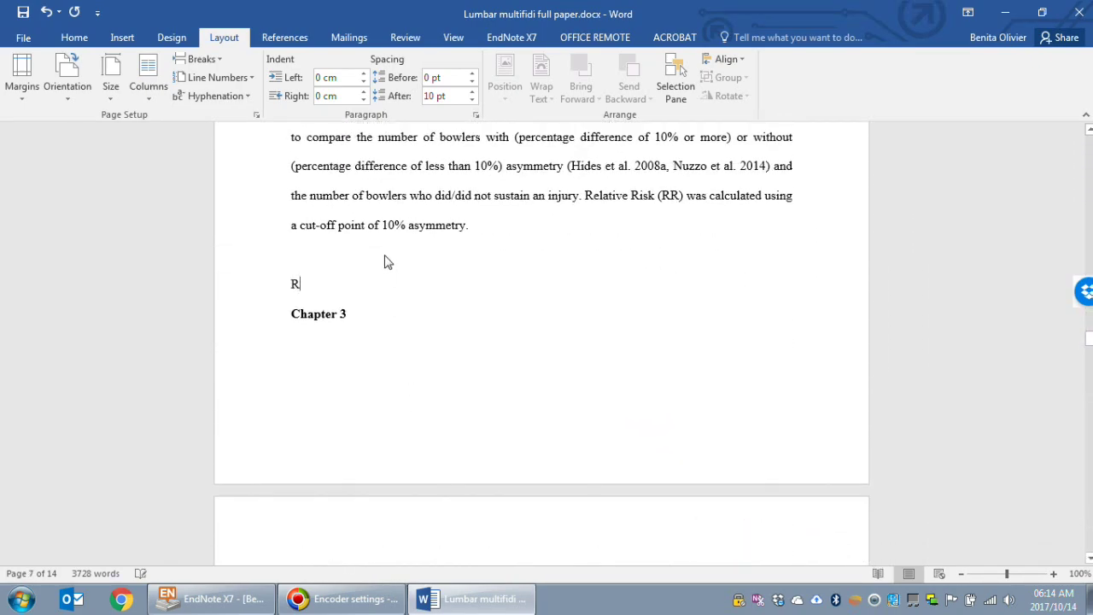
{"action": "type", "text": "REference"}
{"action": "key", "text": "BackSpace"}
{"action": "type", "text": "s"}
{"action": "key", "text": "Return"}
{"action": "key", "text": "Return"}
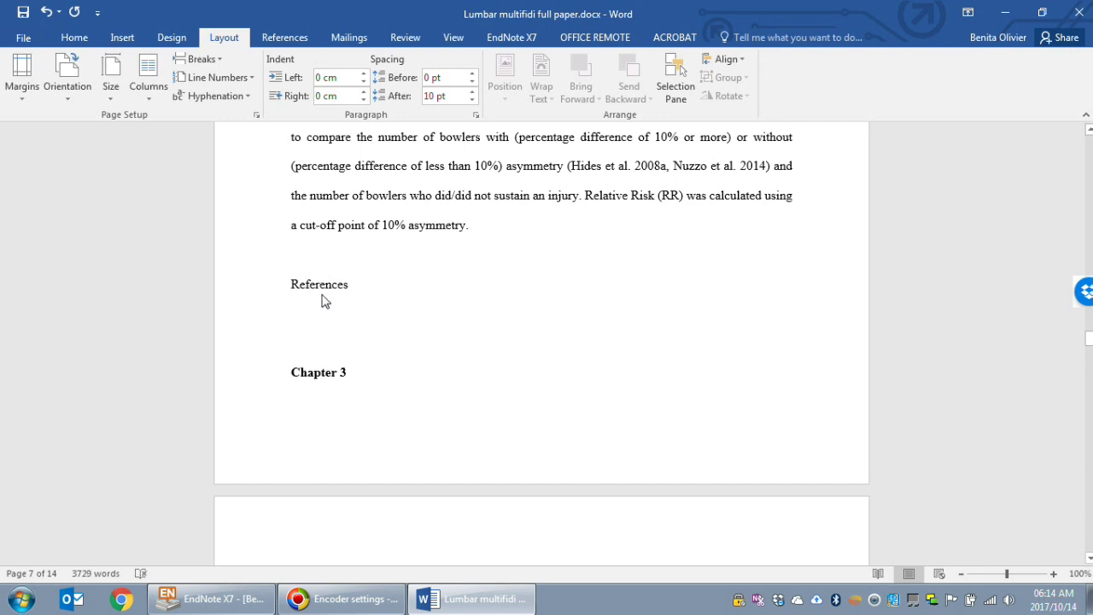
- Make the new "References" heading of Chapter 2 bold and place the cursor on the line below it
{"action": "left_click_drag", "start_coordinate": [291, 287], "coordinate": [380, 295]}
{"action": "left_click", "coordinate": [74, 37]}
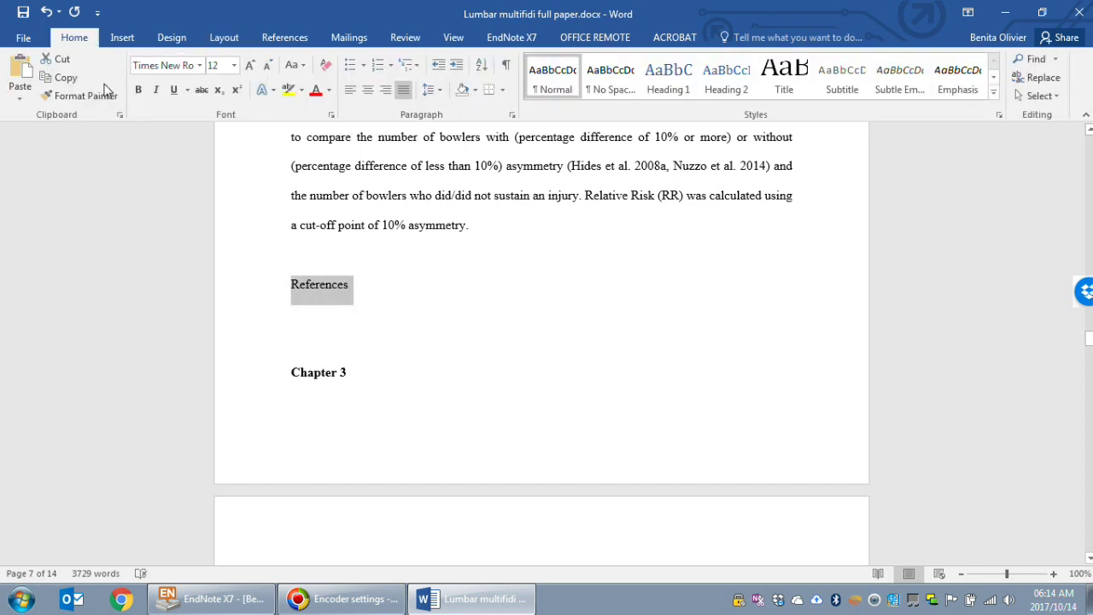
{"action": "left_click", "coordinate": [138, 91]}
{"action": "left_click", "coordinate": [317, 322]}
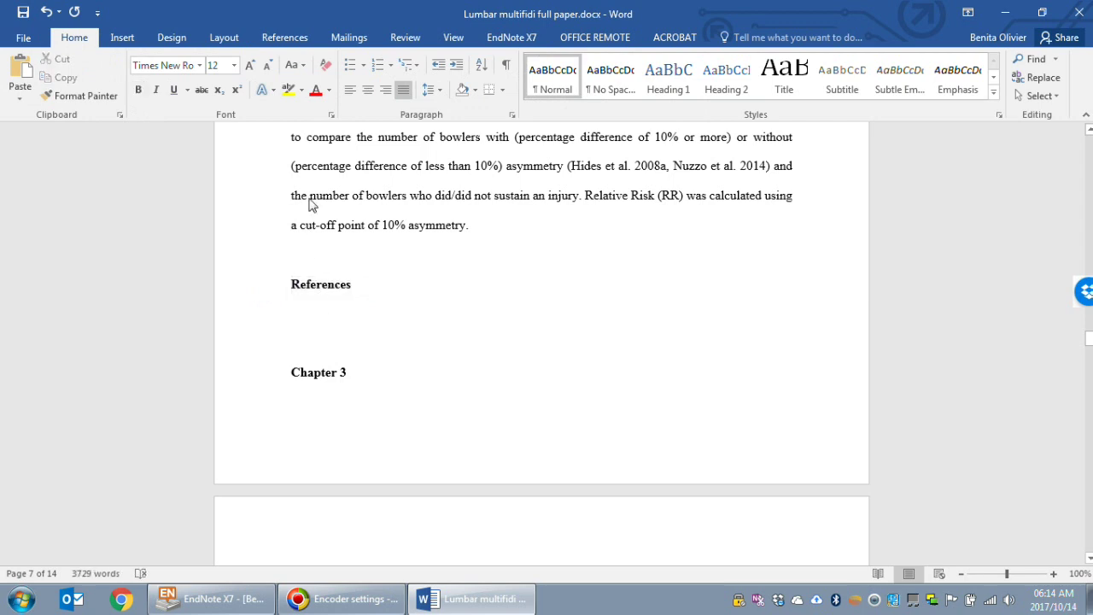
- Insert a section break that starts a new page below the Chapter 2 References heading and remove the blank line before Chapter 3
{"action": "left_click", "coordinate": [227, 40]}
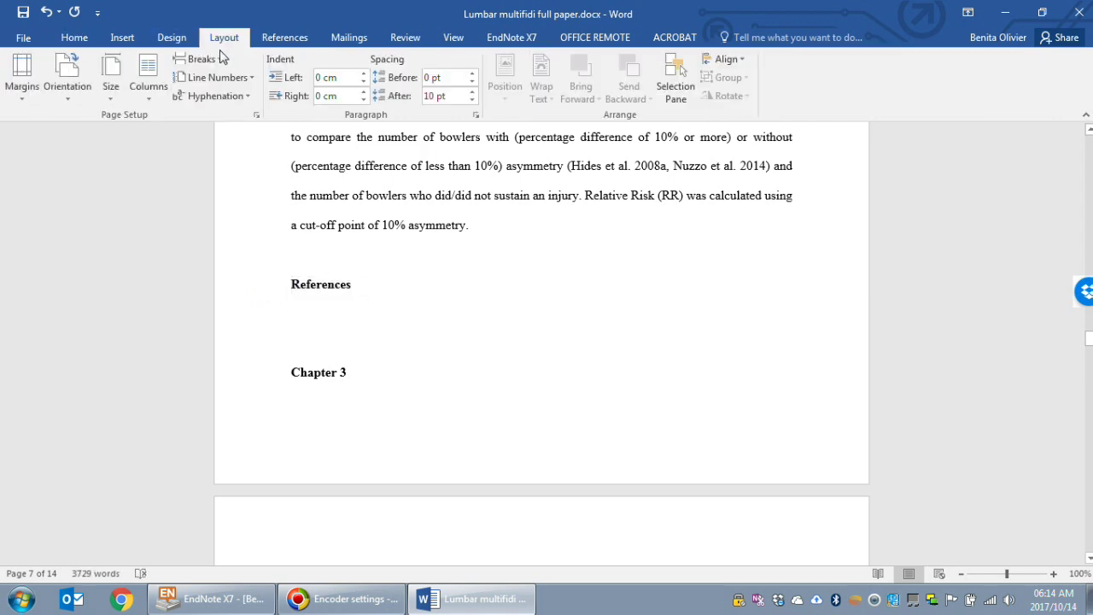
{"action": "key", "text": "ctrl+Return"}
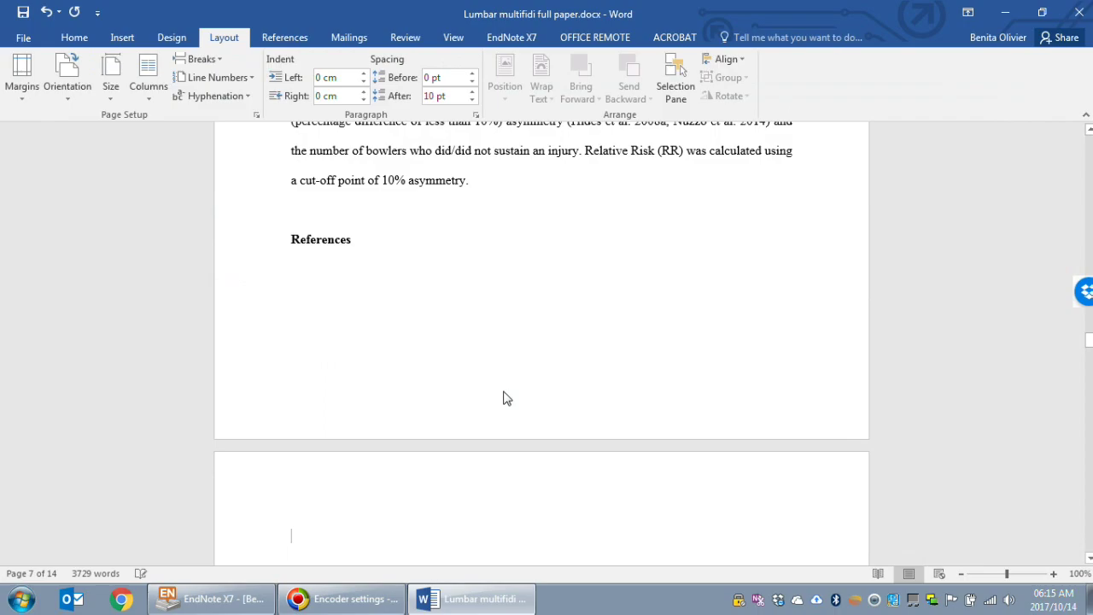
{"action": "scroll", "coordinate": [507, 398], "scroll_direction": "down", "scroll_amount": 2}
{"action": "key", "text": "Delete"}
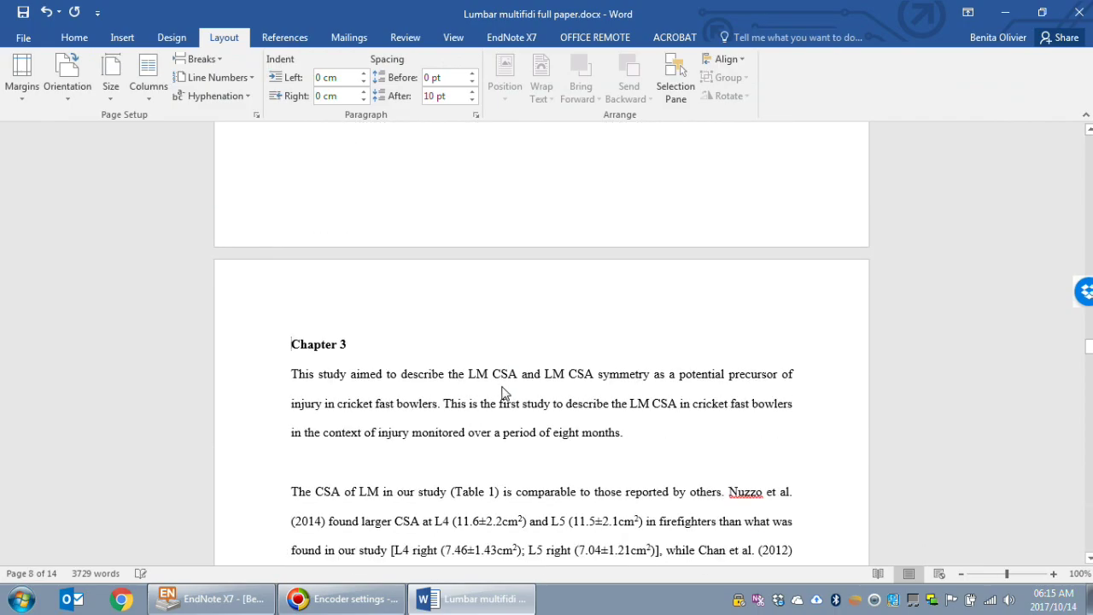
- Place the cursor after the existing References heading at the end of Chapter 3 and update the EndNote citations and bibliography
{"action": "scroll", "coordinate": [504, 393], "scroll_direction": "down", "scroll_amount": 12}
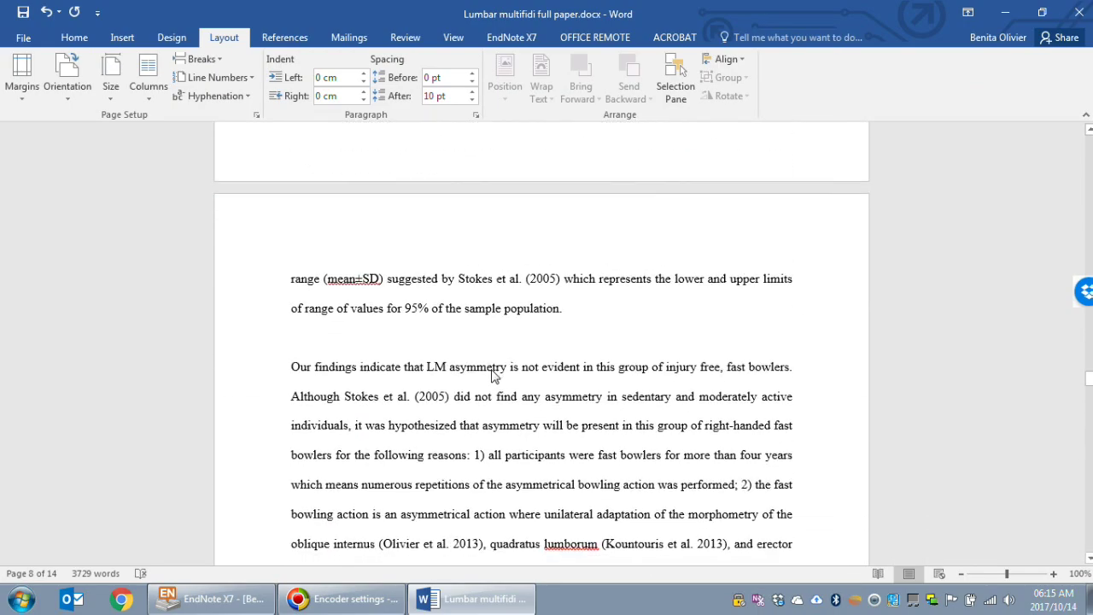
{"action": "scroll", "coordinate": [494, 376], "scroll_direction": "down", "scroll_amount": 12}
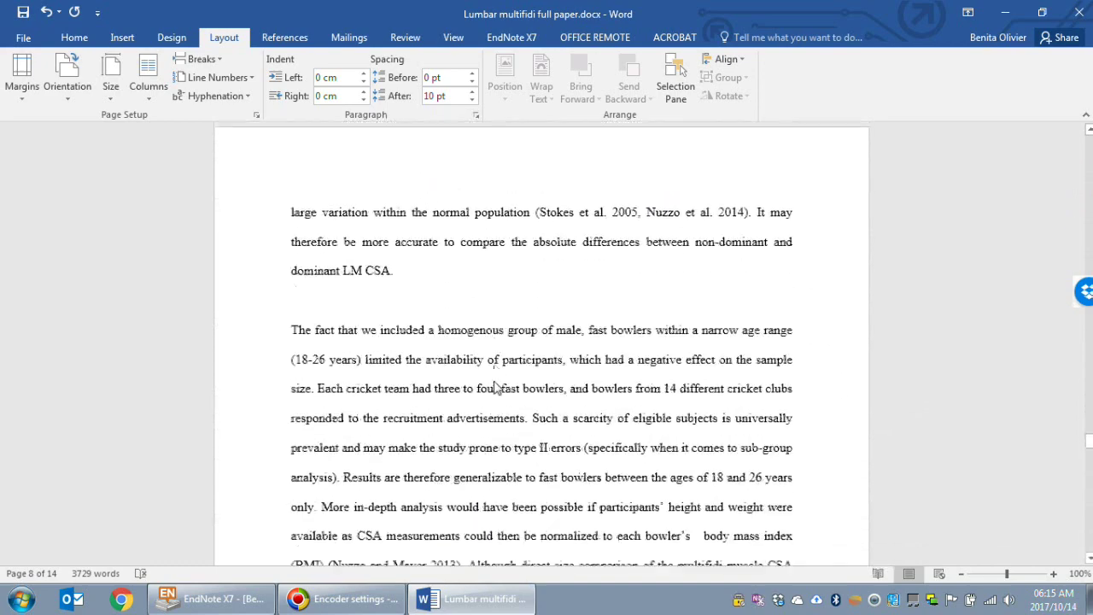
{"action": "scroll", "coordinate": [495, 387], "scroll_direction": "down", "scroll_amount": 7}
{"action": "left_click", "coordinate": [362, 234]}
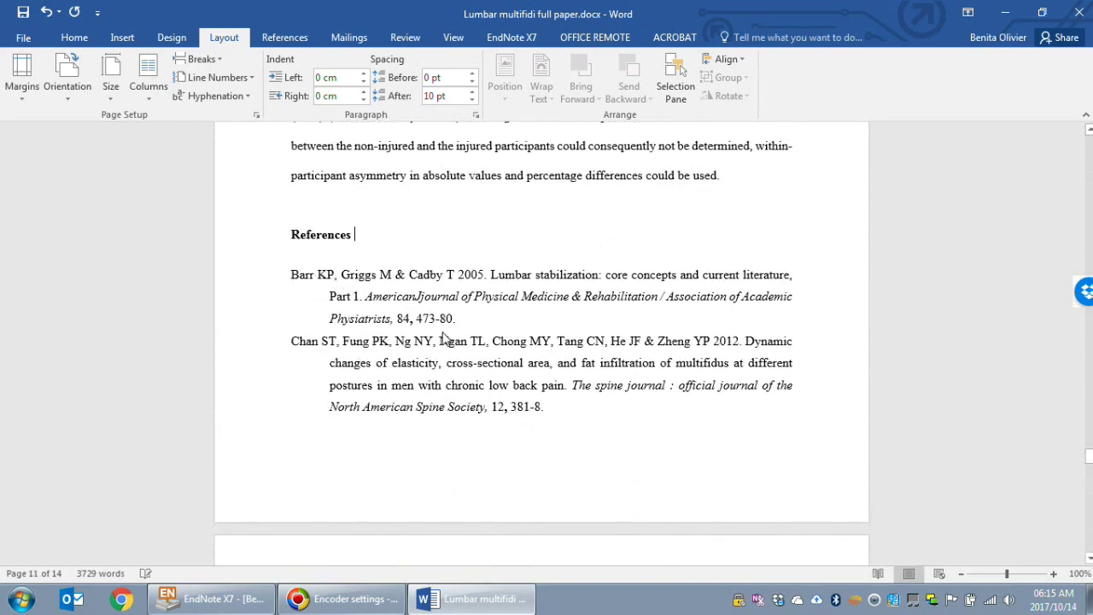
{"action": "left_click", "coordinate": [511, 37]}
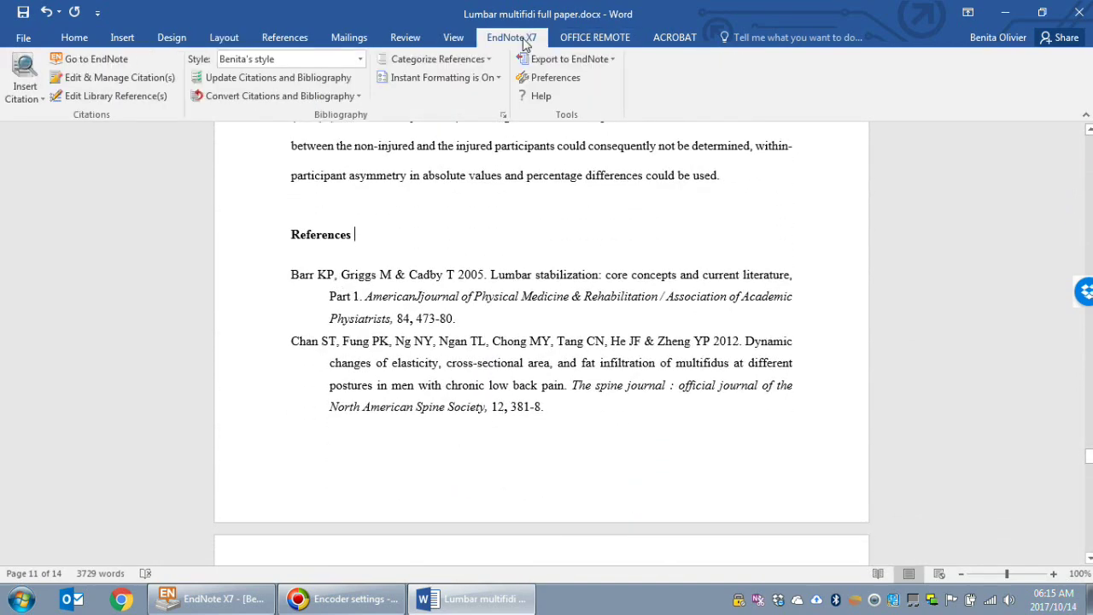
{"action": "left_click", "coordinate": [279, 79]}
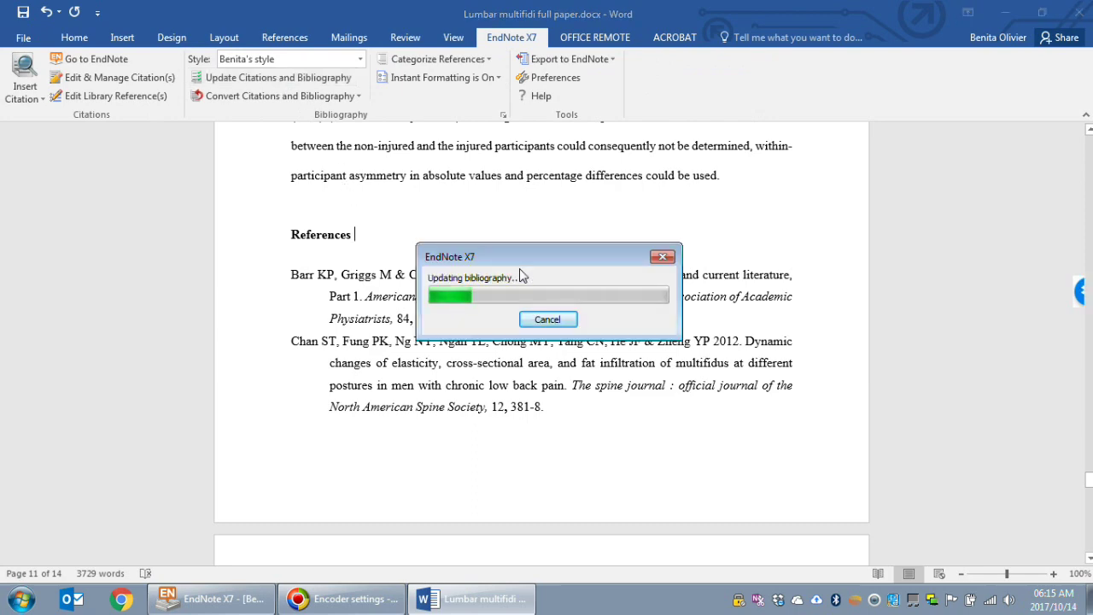
- Switch the paper's EndNote output style to the saved copy of the edited style
{"action": "scroll", "coordinate": [523, 297], "scroll_direction": "up", "scroll_amount": 15}
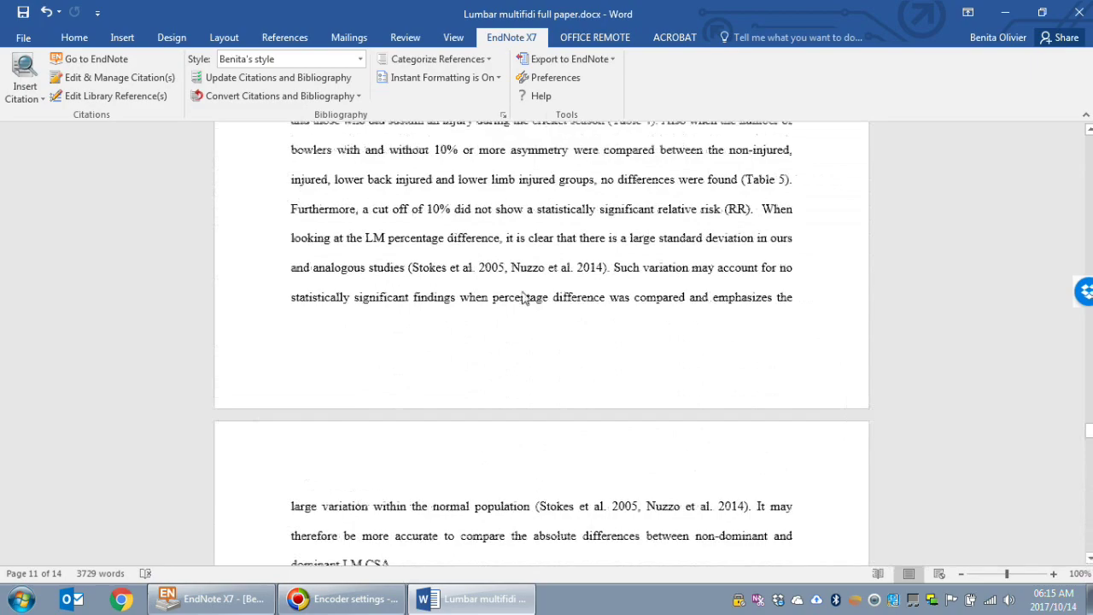
{"action": "scroll", "coordinate": [526, 292], "scroll_direction": "up", "scroll_amount": 15}
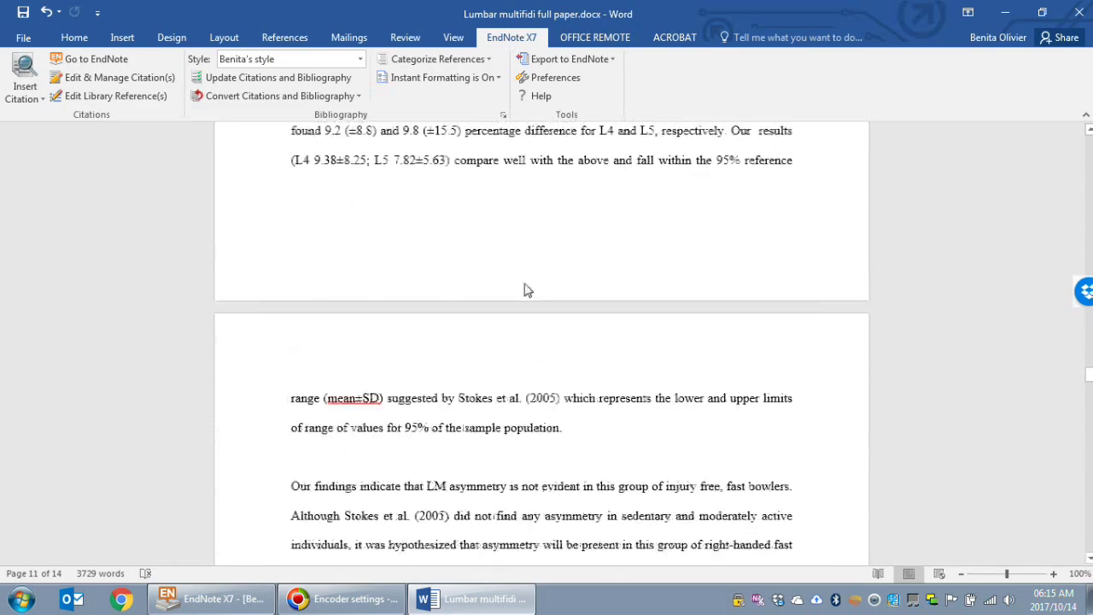
{"action": "scroll", "coordinate": [524, 288], "scroll_direction": "up", "scroll_amount": 6}
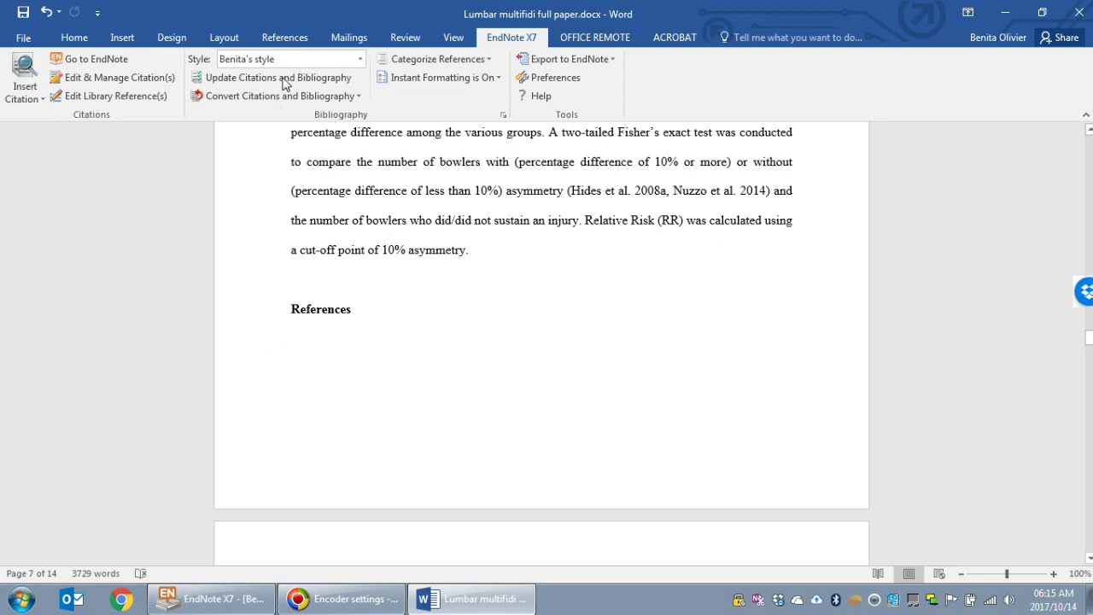
{"action": "left_click", "coordinate": [468, 266]}
{"action": "type", "text": "be"}
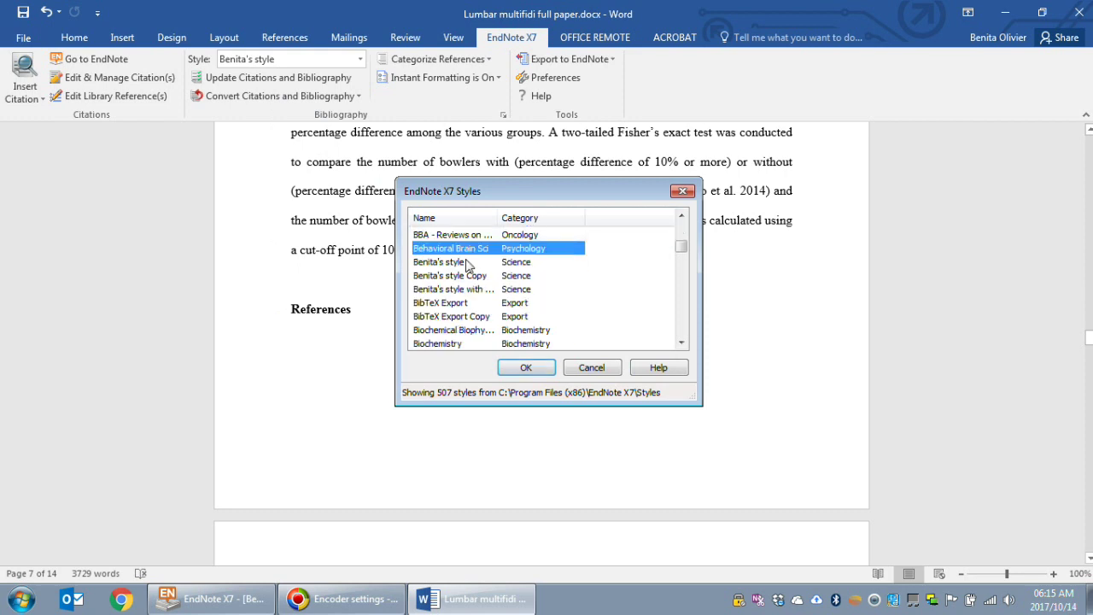
{"action": "left_click", "coordinate": [475, 275]}
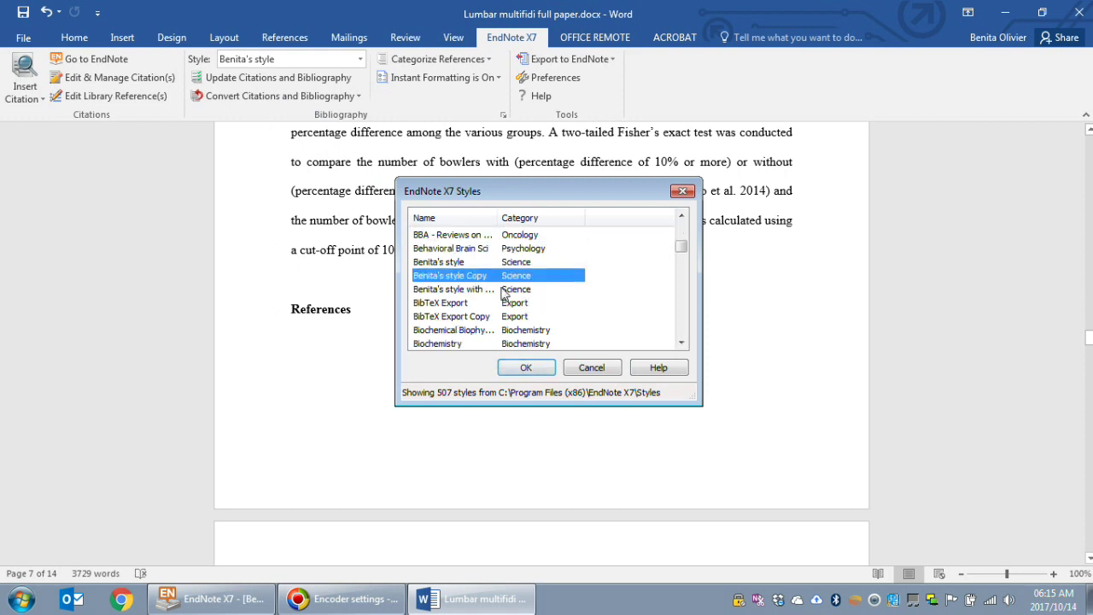
{"action": "left_click", "coordinate": [542, 374]}
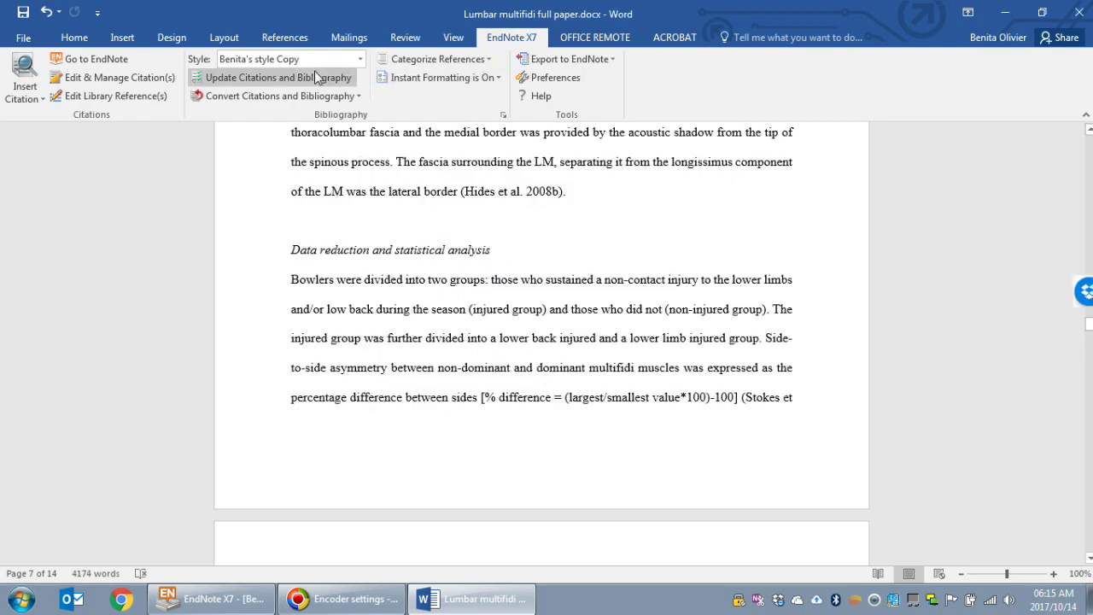
- Examine the reference lists under the References headings at the ends of Chapters 2, 3 and 1
{"action": "scroll", "coordinate": [780, 368], "scroll_direction": "down", "scroll_amount": 15}
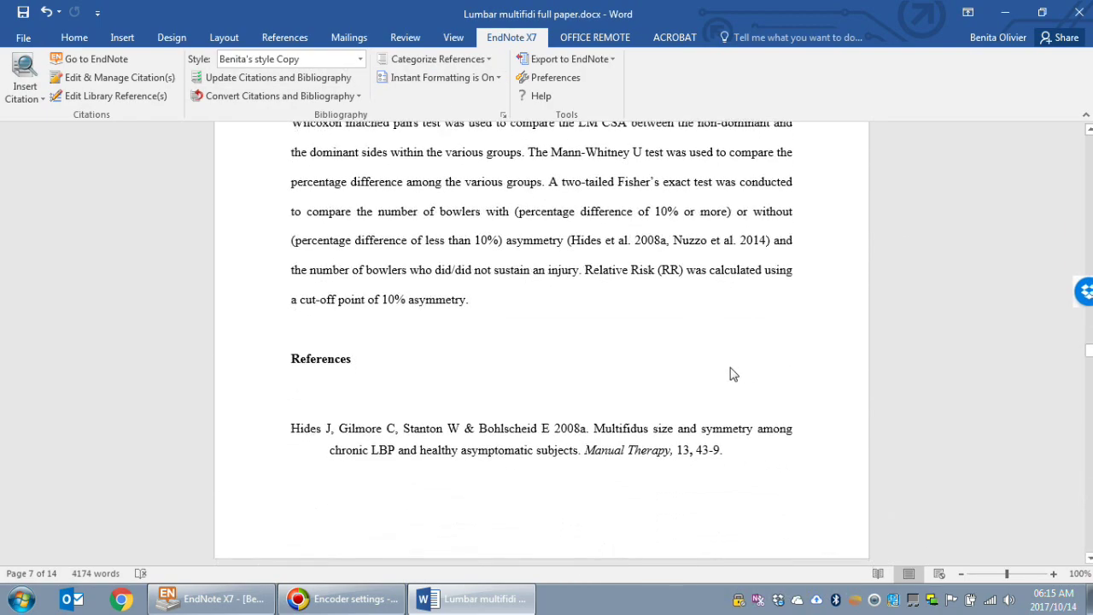
{"action": "scroll", "coordinate": [479, 314], "scroll_direction": "down", "scroll_amount": 12}
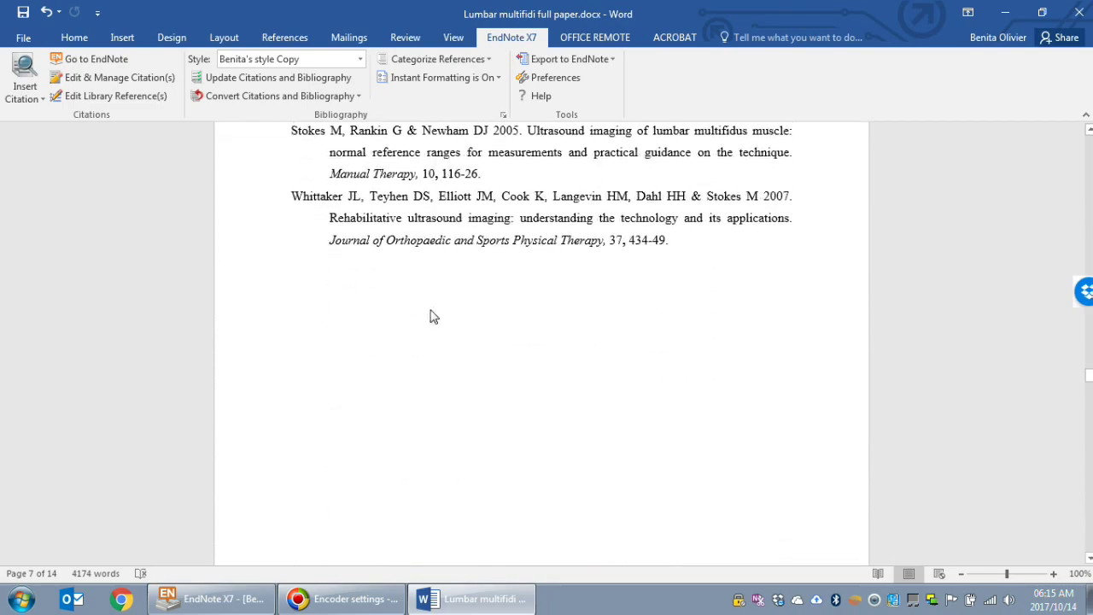
{"action": "scroll", "coordinate": [432, 318], "scroll_direction": "down", "scroll_amount": 10}
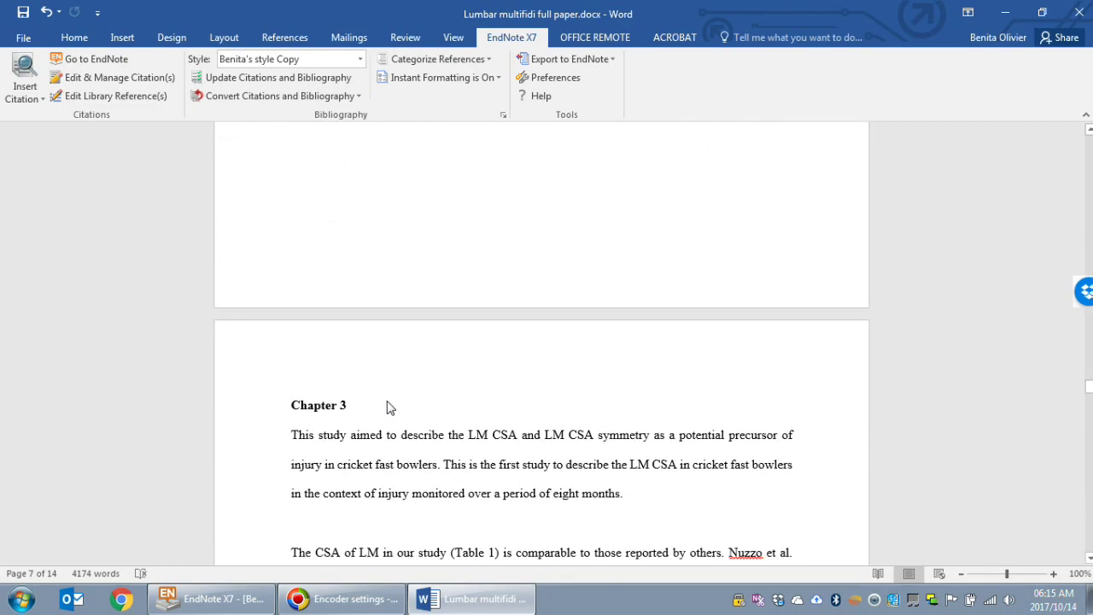
{"action": "scroll", "coordinate": [403, 398], "scroll_direction": "down", "scroll_amount": 15}
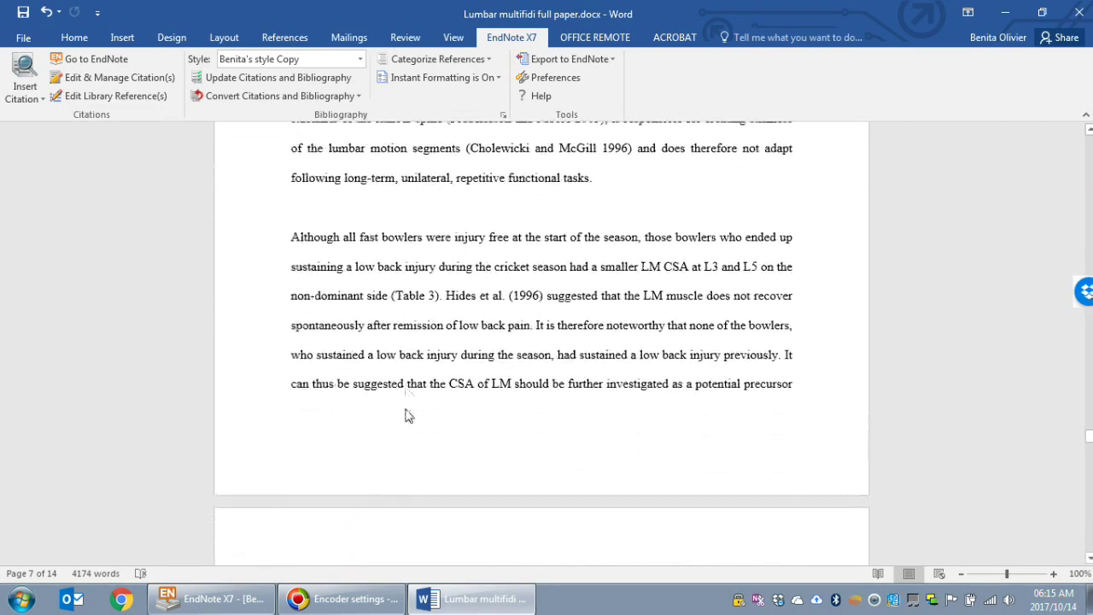
{"action": "scroll", "coordinate": [407, 415], "scroll_direction": "down", "scroll_amount": 15}
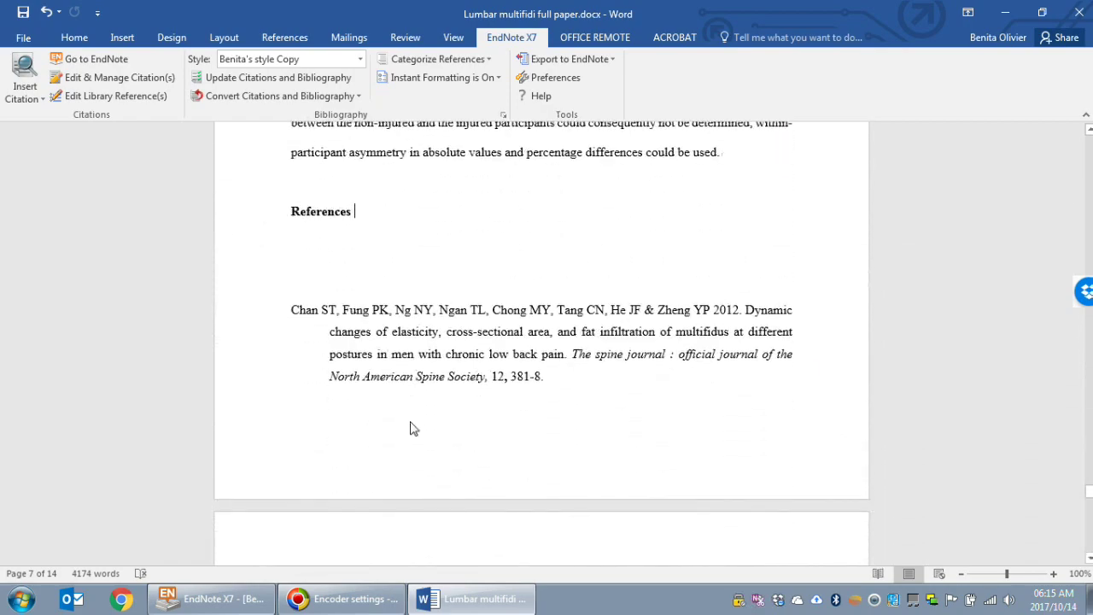
{"action": "scroll", "coordinate": [433, 389], "scroll_direction": "down", "scroll_amount": 10}
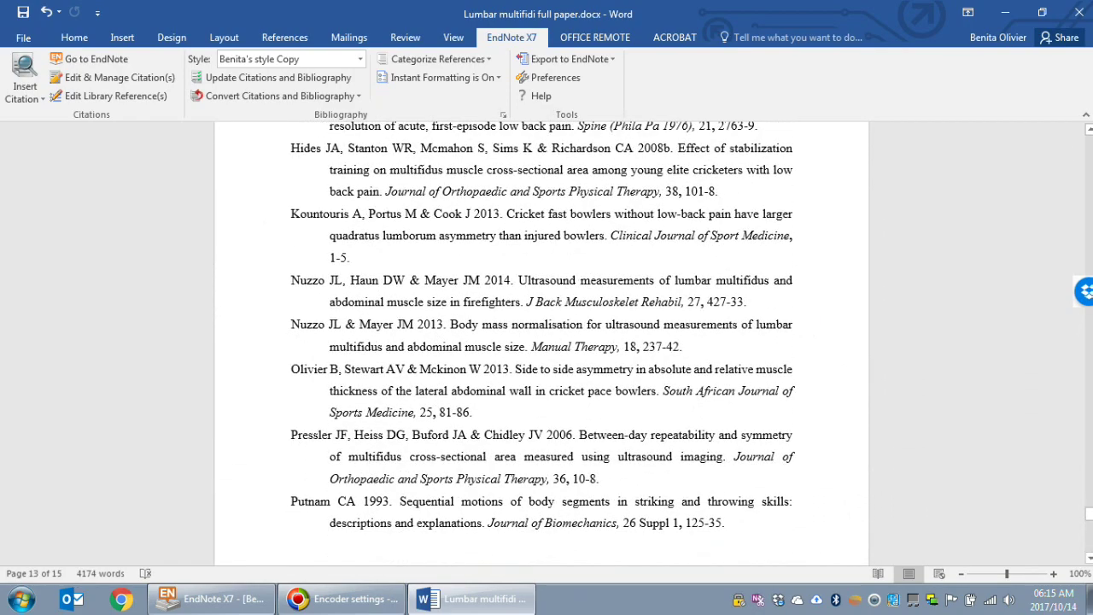
{"action": "left_click_drag", "start_coordinate": [1088, 515], "coordinate": [1088, 147]}
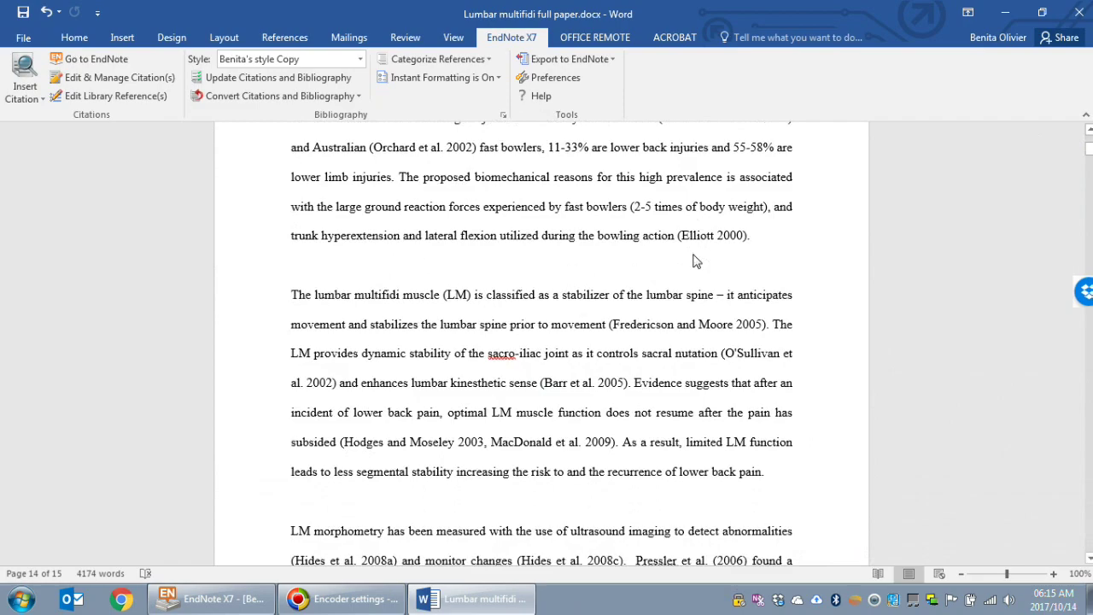
{"action": "scroll", "coordinate": [693, 261], "scroll_direction": "down", "scroll_amount": 18}
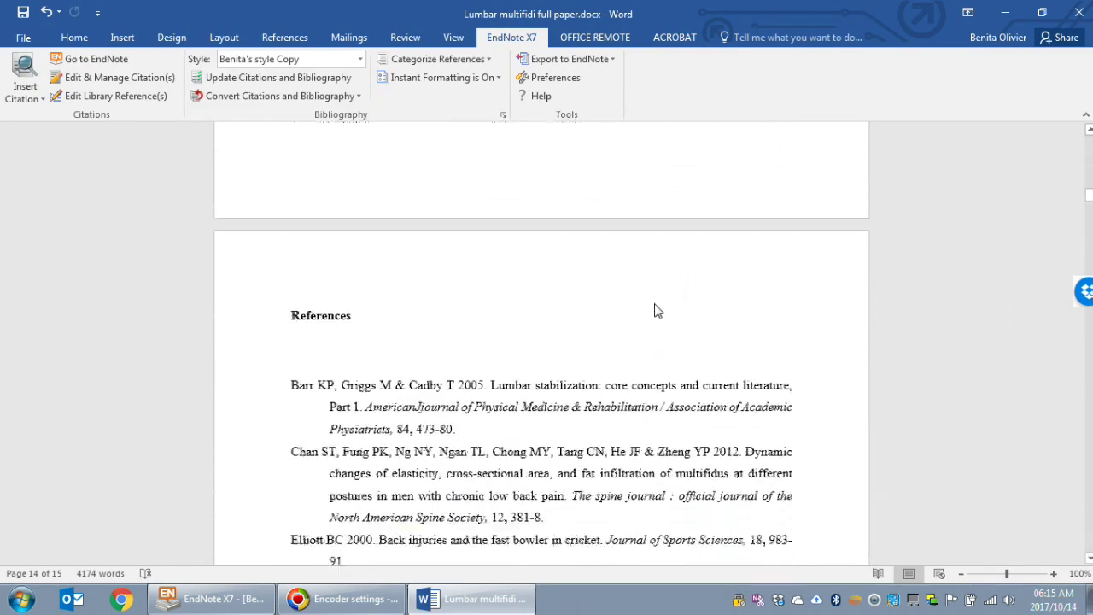
{"action": "scroll", "coordinate": [658, 310], "scroll_direction": "down", "scroll_amount": 4}
{"action": "scroll", "coordinate": [651, 300], "scroll_direction": "down", "scroll_amount": 20}
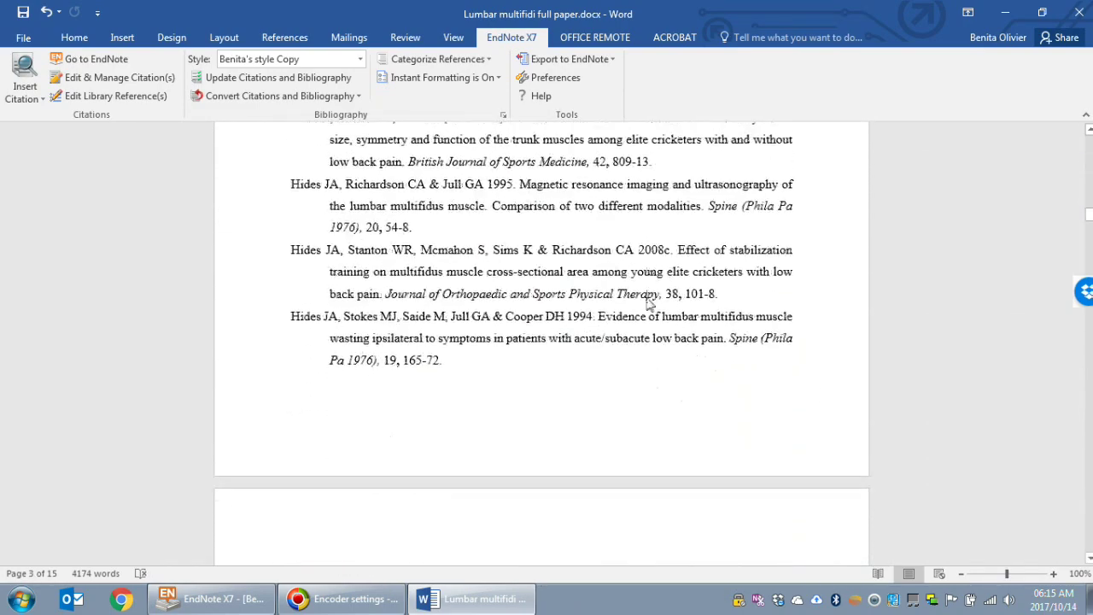